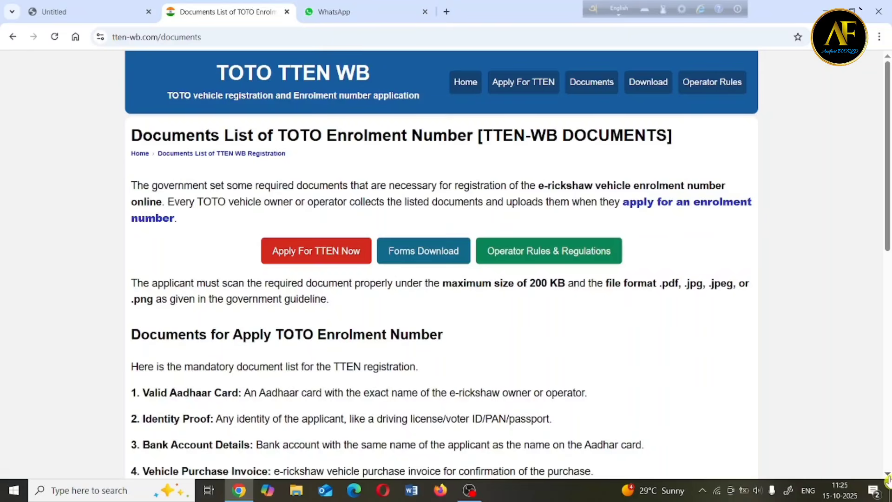
pyautogui.scroll(-3, 887, 478)
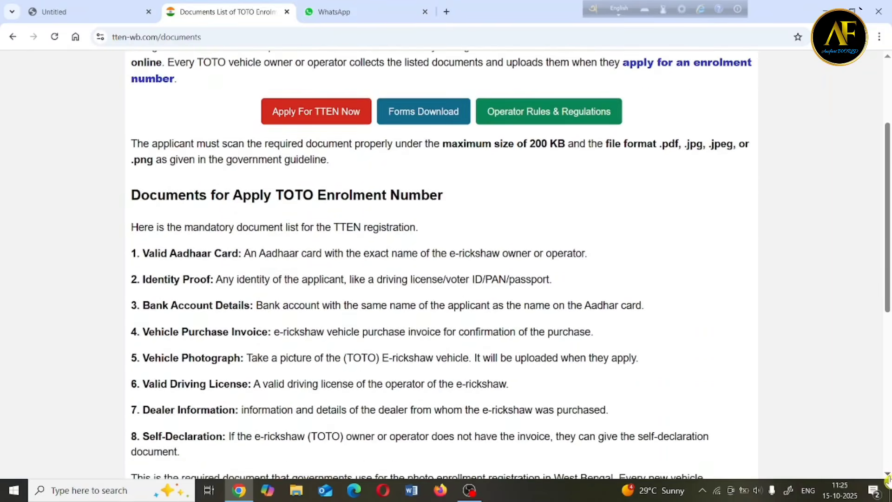
pyautogui.scroll(-1, 887, 478)
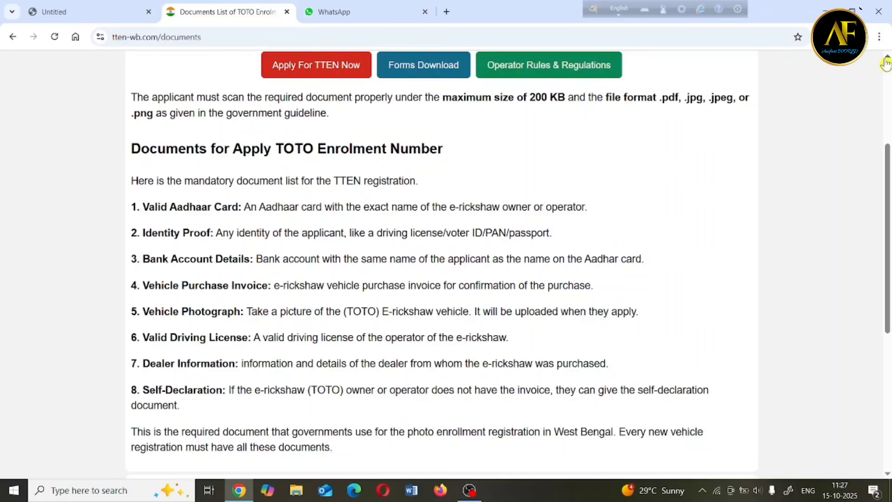
# Return to Google and search for 'toto registration' to list the TTEN portals.
pyautogui.scroll(3, 886, 62)
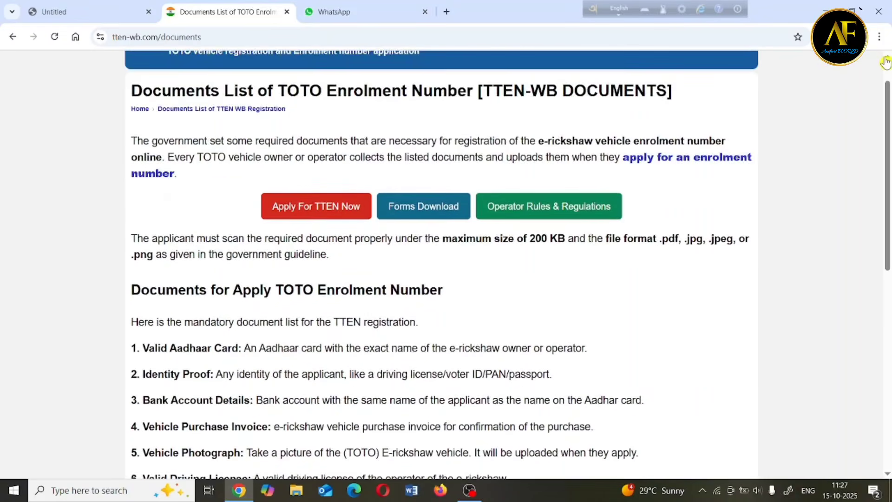
pyautogui.scroll(1, 886, 61)
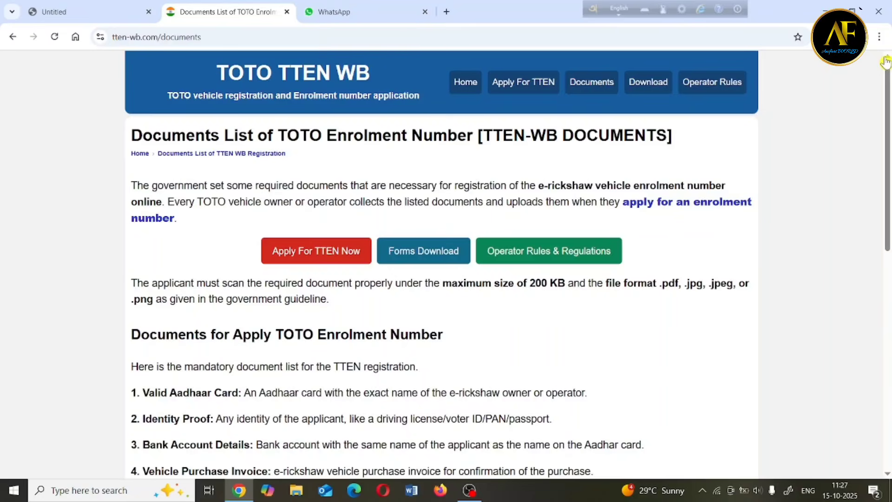
pyautogui.hotkey('alt', 'Left')
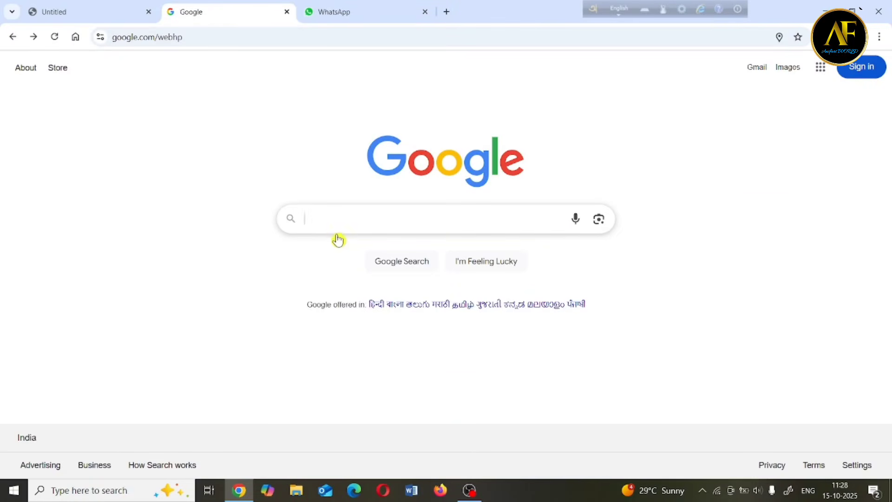
pyautogui.click(381, 214)
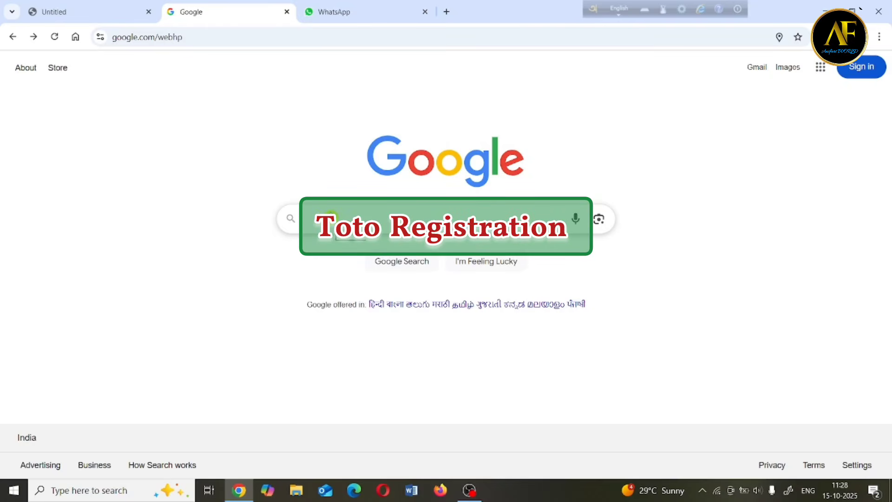
pyautogui.write('toto registration')
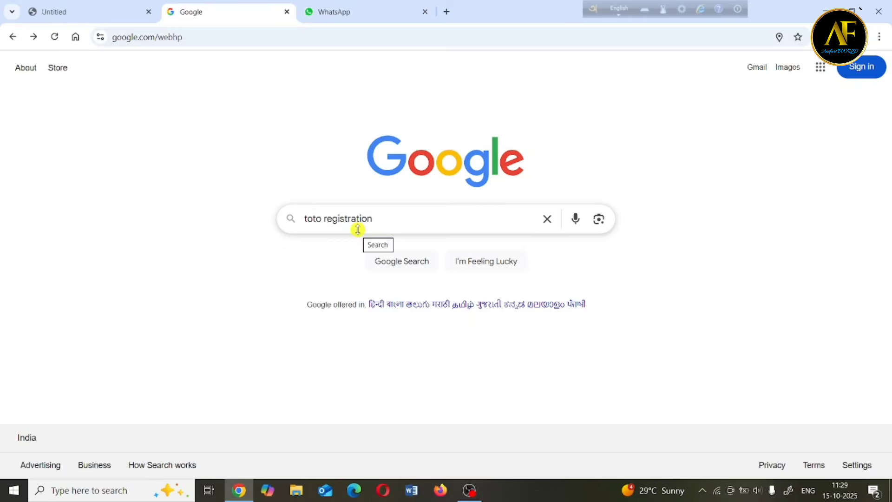
pyautogui.press('Return')
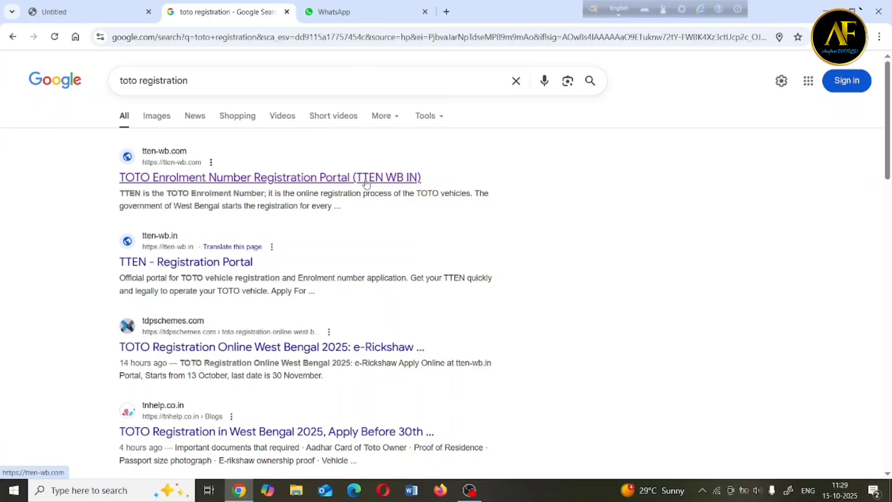
# Open the tten-wb.com portal result and start a new application with 'Apply For TTEN Now'.
pyautogui.click(183, 179)
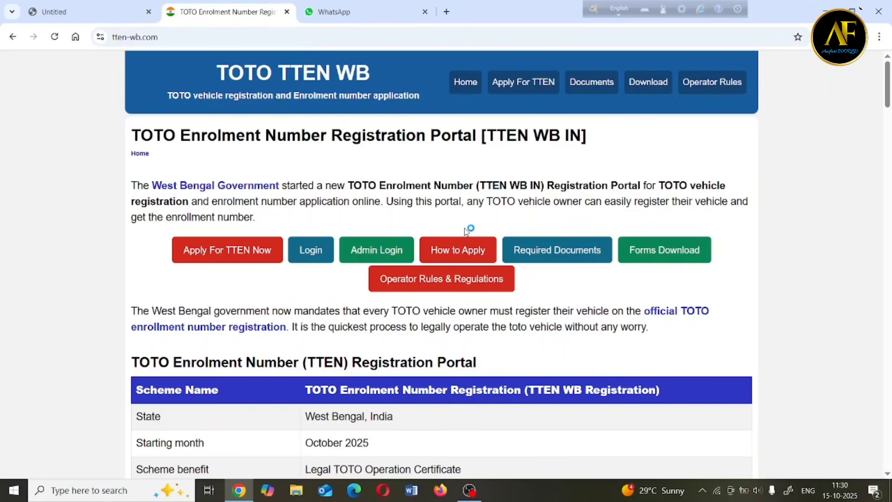
pyautogui.click(335, 198)
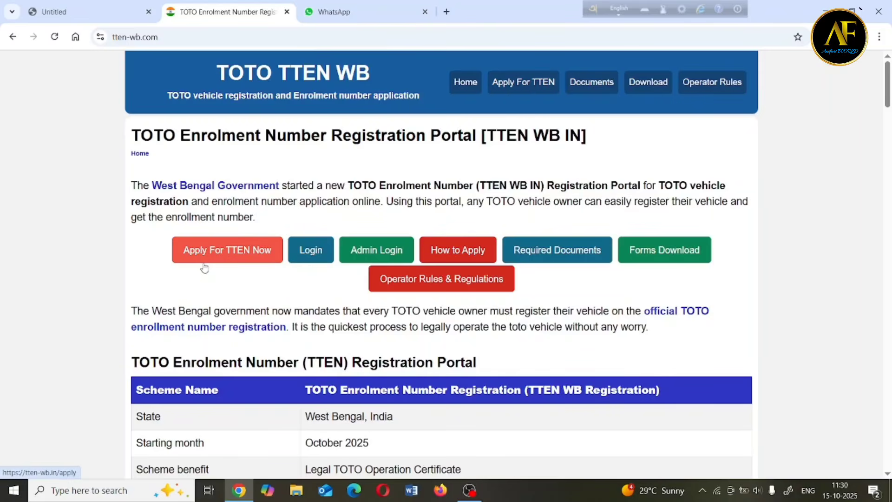
pyautogui.click(237, 259)
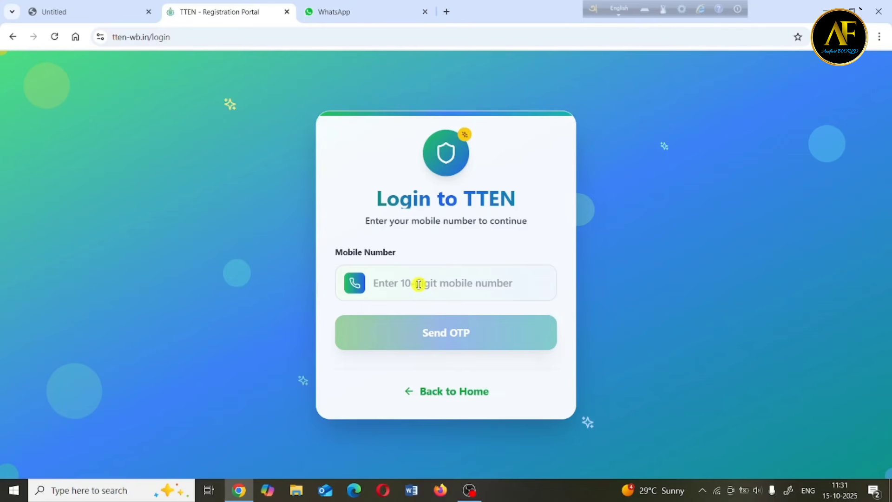
# Log in with the applicant's mobile number and the OTP sent to it.
pyautogui.click(419, 284)
pyautogui.write('9999999999')
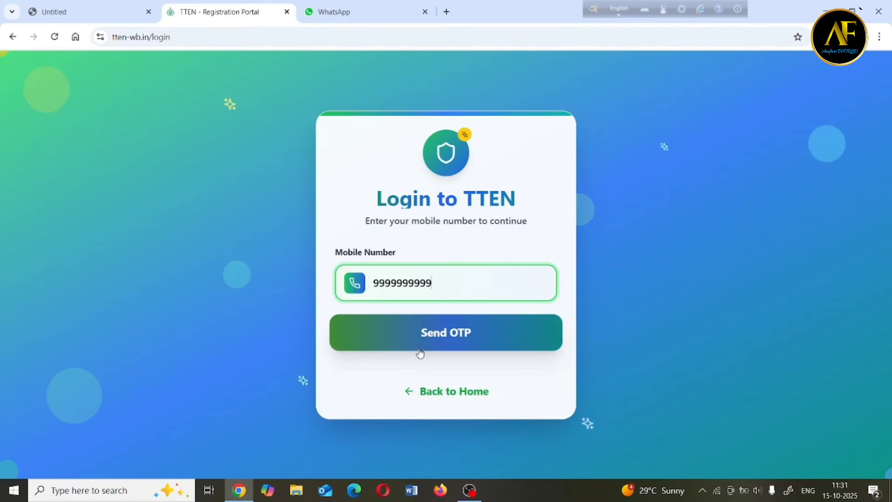
pyautogui.click(419, 350)
pyautogui.click(419, 261)
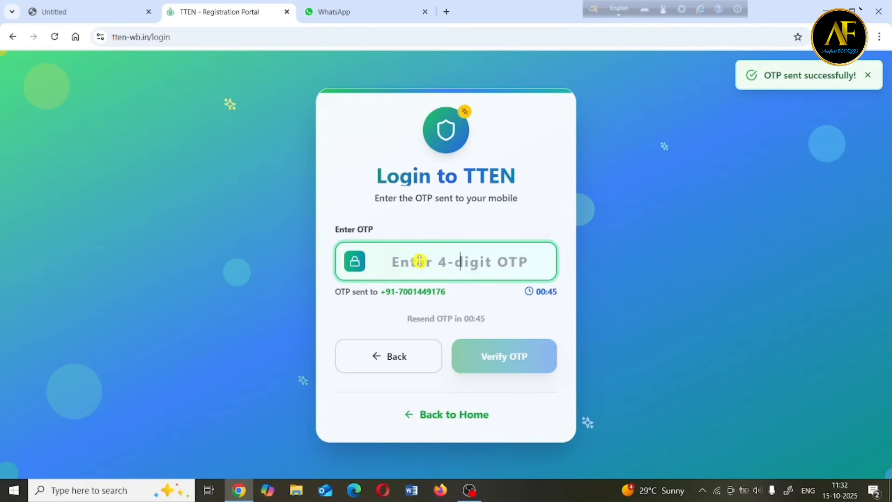
pyautogui.write('1234')
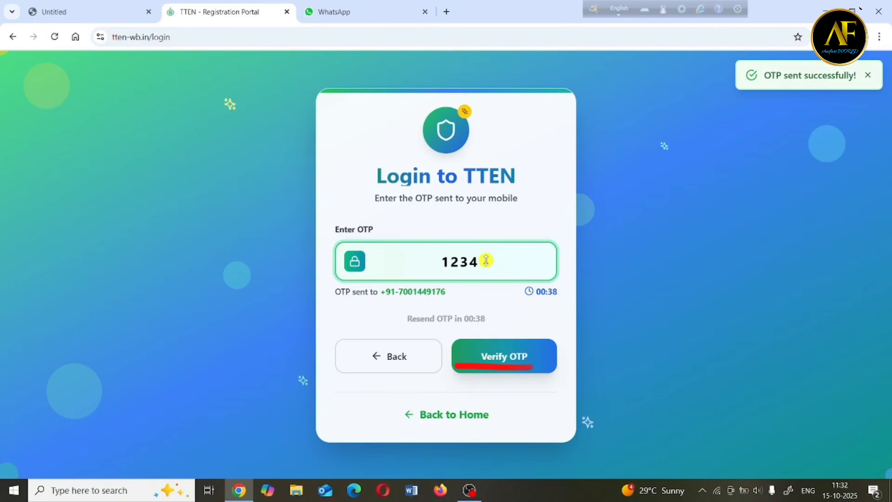
pyautogui.click(483, 363)
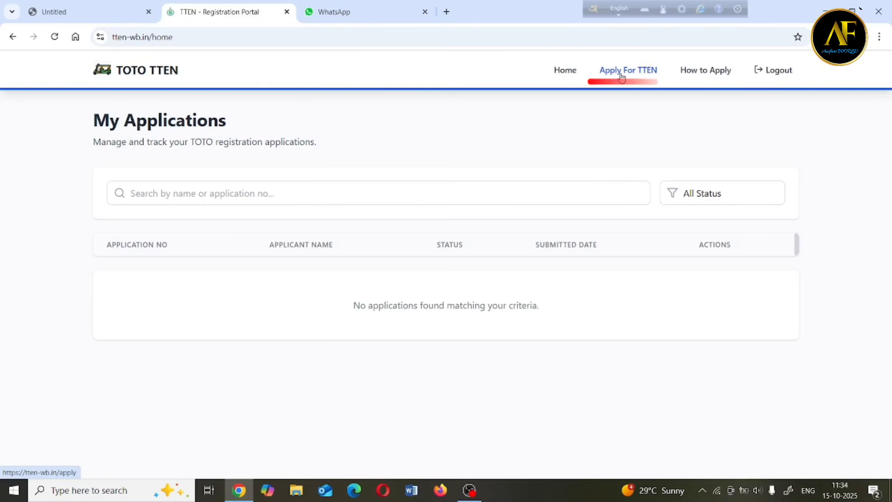
# Open the application form, enter the Aadhaar number, accept the terms and request an OTP.
pyautogui.click(642, 74)
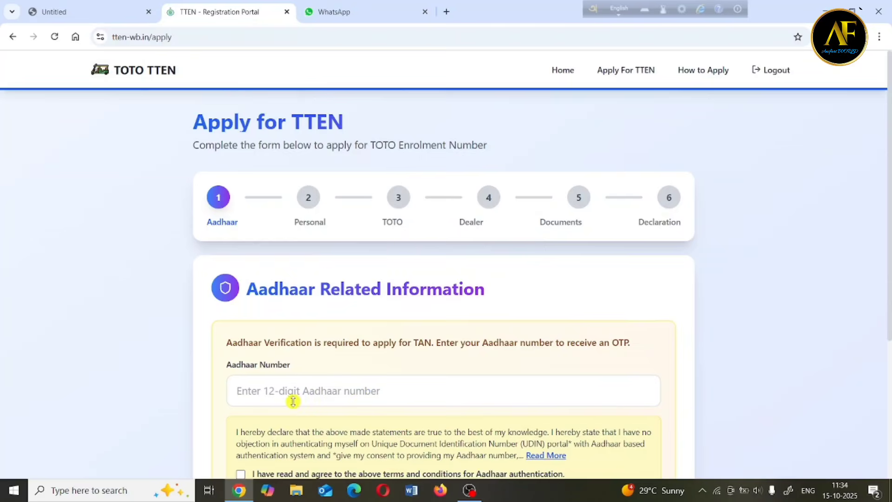
pyautogui.moveTo(255, 393); pyautogui.dragTo(331, 391)
pyautogui.click(330, 391)
pyautogui.scroll(-1, 245, 422)
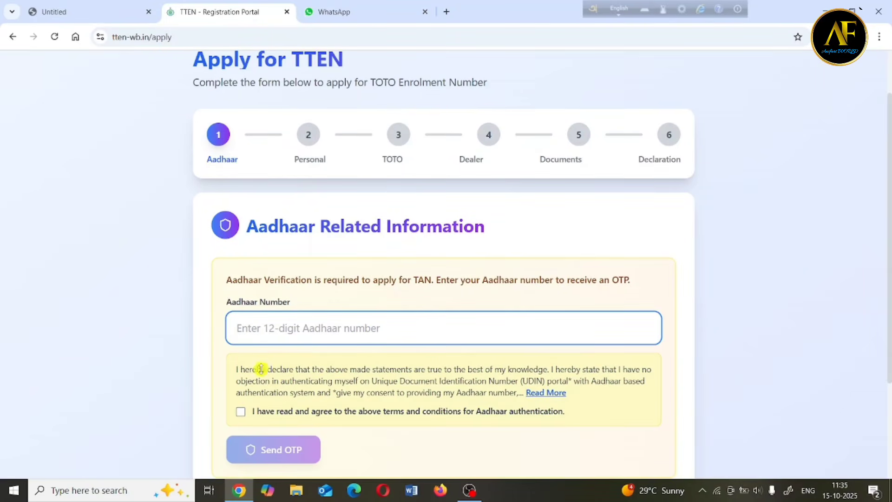
pyautogui.click(241, 412)
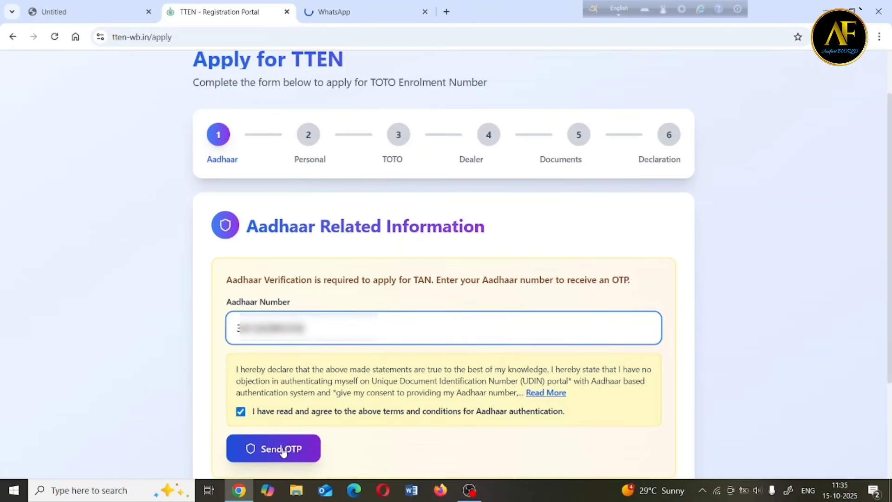
pyautogui.click(282, 450)
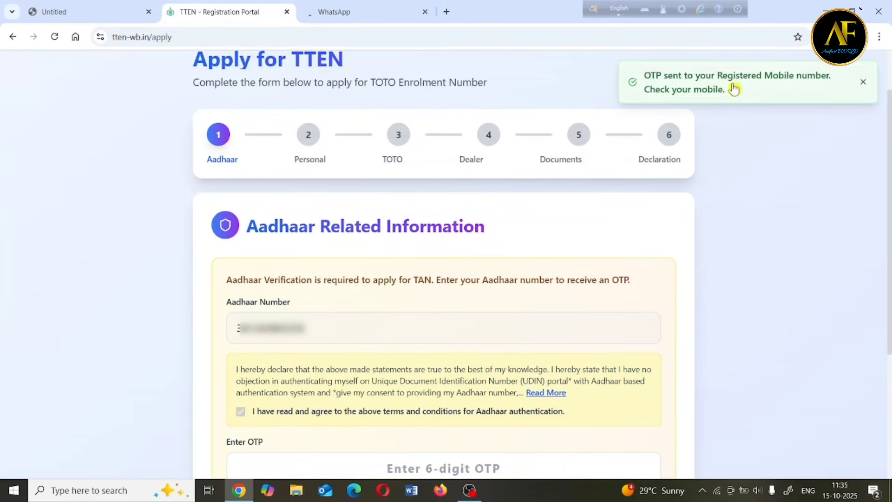
pyautogui.click(733, 86)
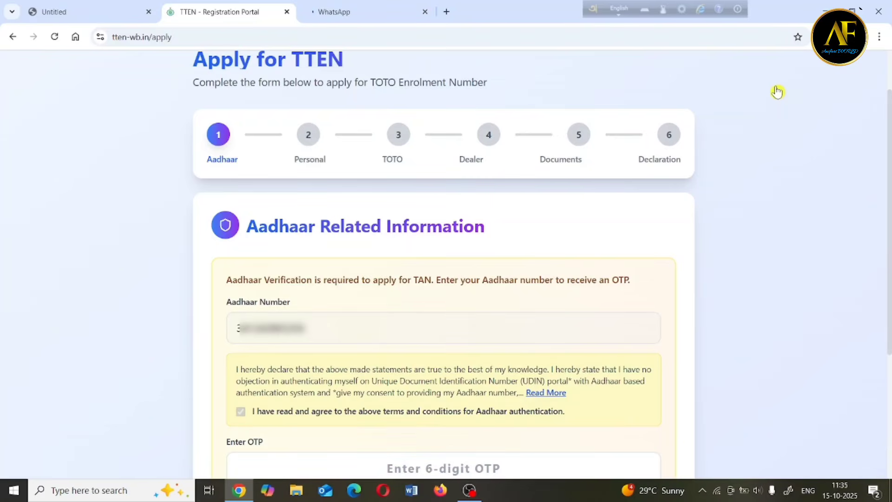
# Paste the received six-digit Aadhaar OTP and verify it to auto-fill the applicant's details.
pyautogui.scroll(-2, 345, 368)
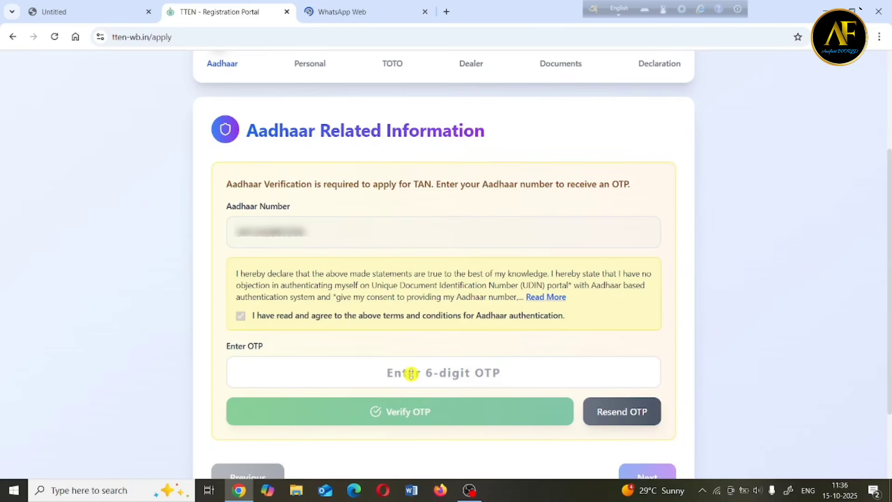
pyautogui.click(411, 373)
pyautogui.hotkey('ctrl', 'v')
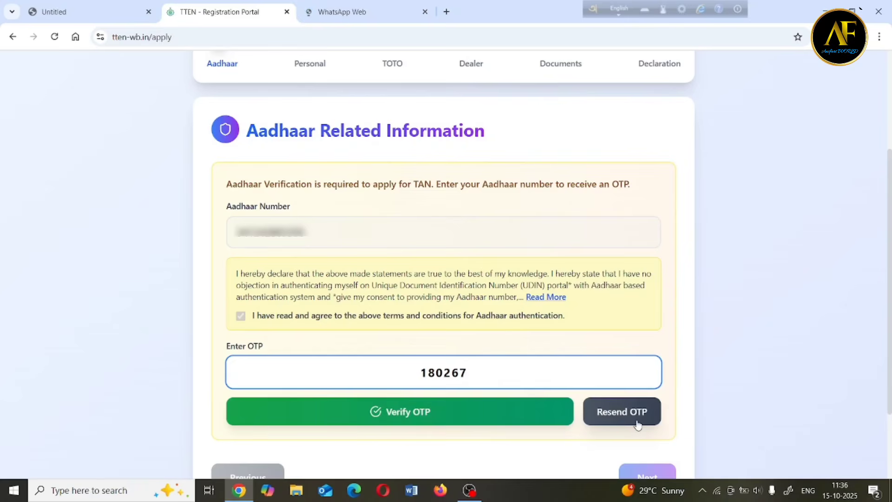
pyautogui.click(409, 413)
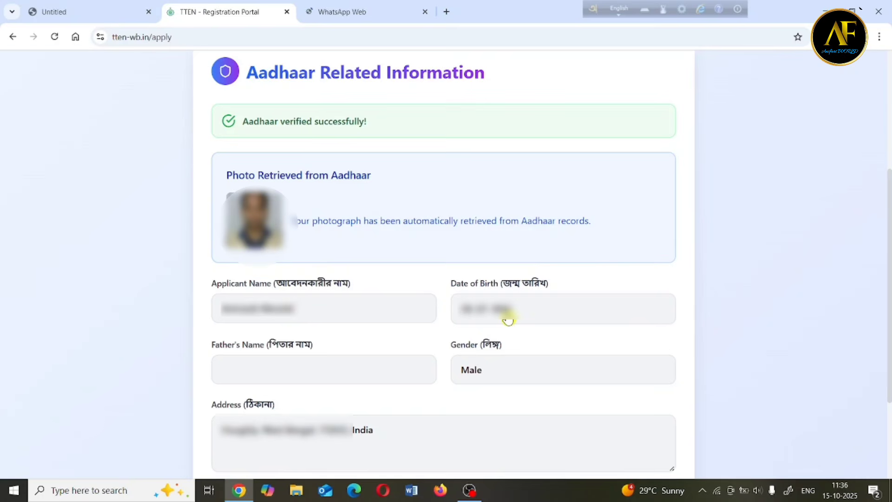
pyautogui.scroll(-2, 508, 319)
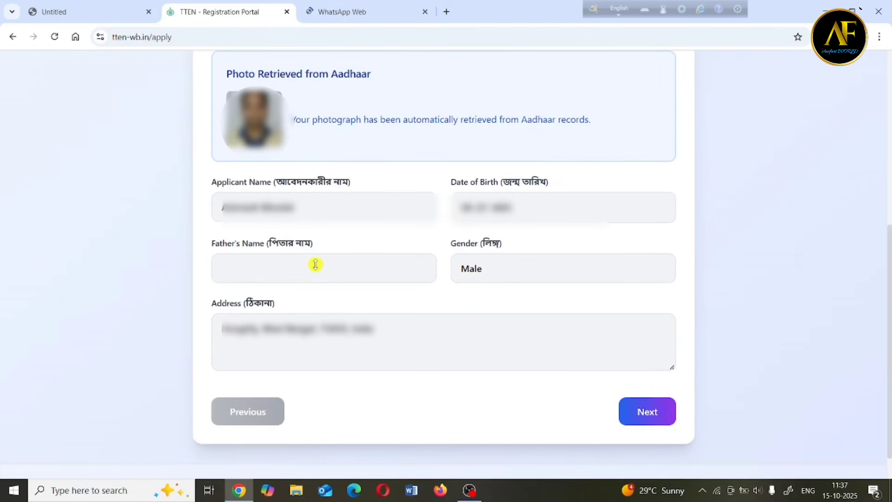
# On Personal Details, choose blood group A+ and bank AXIS BANK.
pyautogui.click(641, 422)
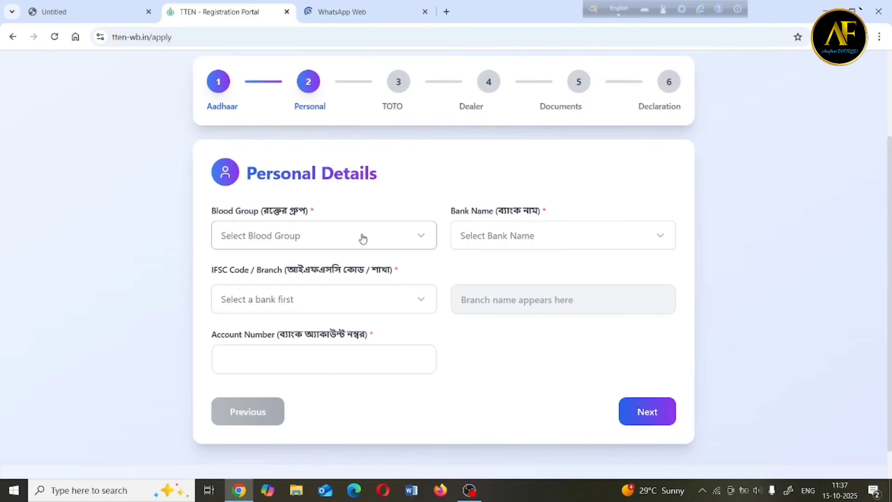
pyautogui.click(313, 240)
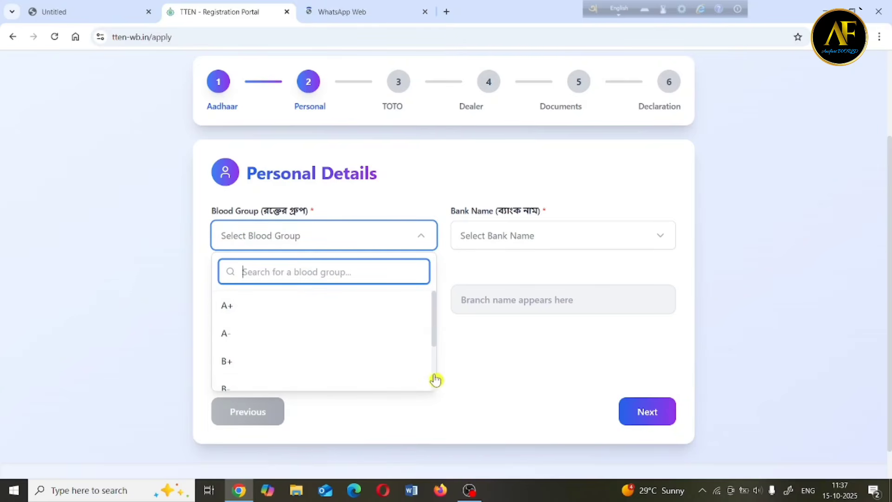
pyautogui.click(259, 305)
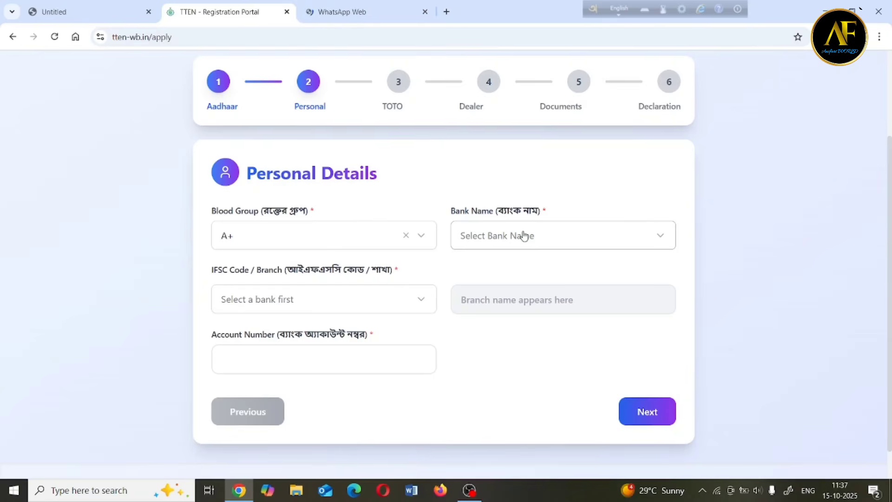
pyautogui.click(524, 236)
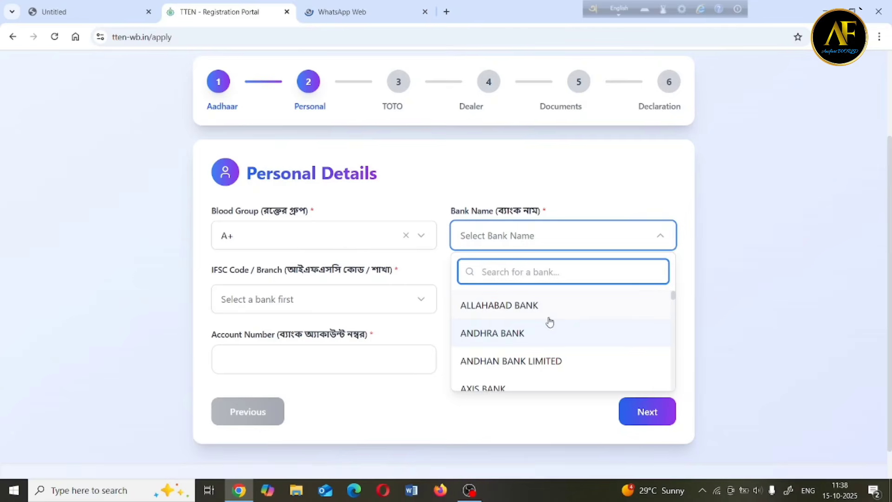
pyautogui.click(483, 387)
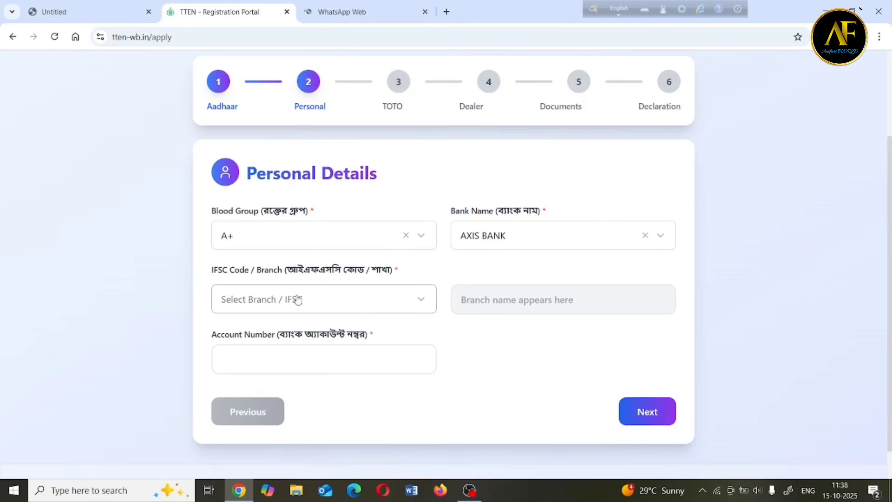
# Select the Midnapur branch IFSC code for AXIS BANK.
pyautogui.click(339, 306)
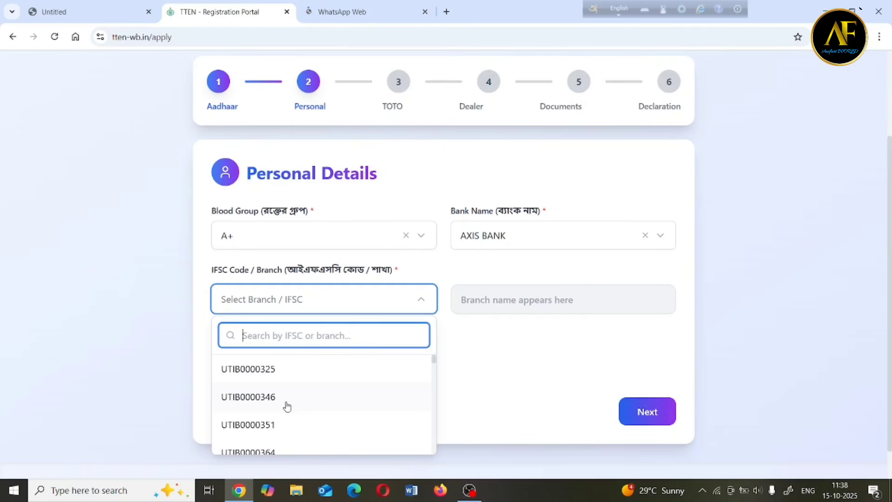
pyautogui.click(261, 431)
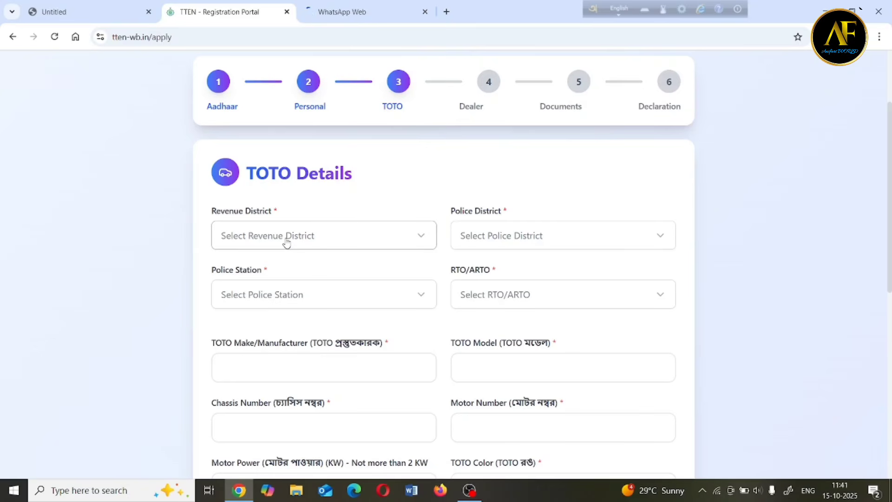
# Set revenue district Howrah, keep police district Howrah Rural, and choose police station BAURIA PS.
pyautogui.click(311, 237)
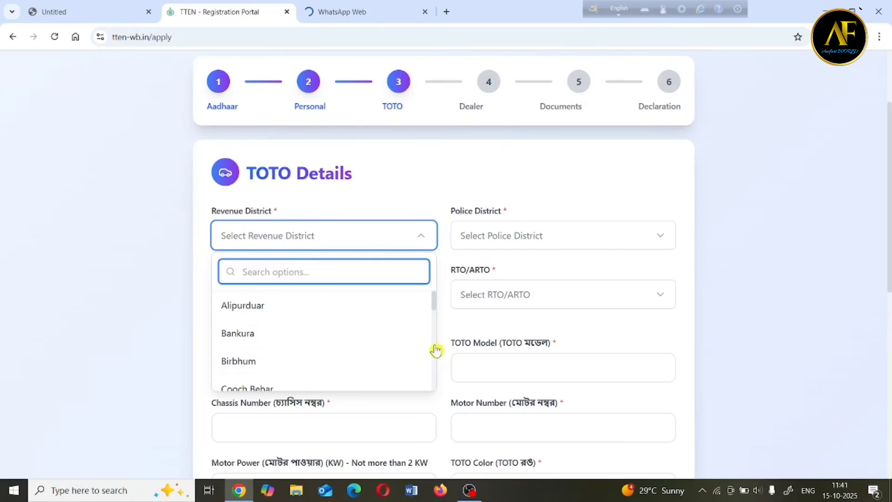
pyautogui.scroll(-4, 434, 350)
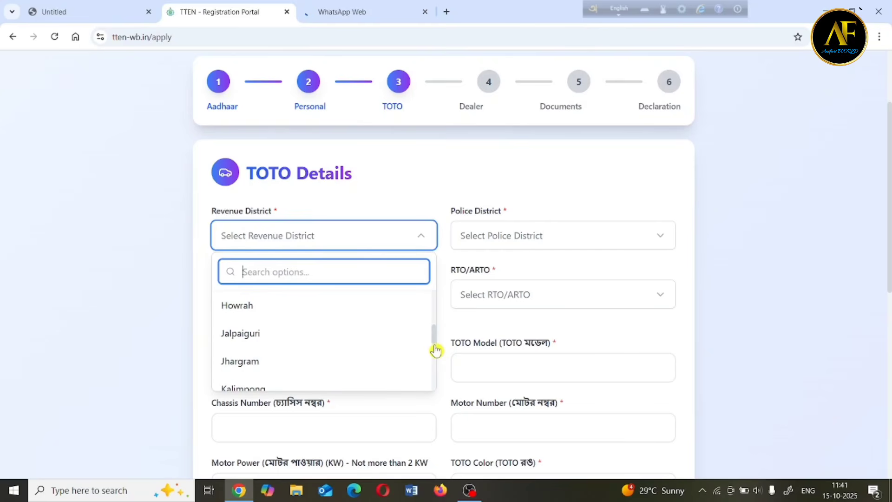
pyautogui.click(256, 308)
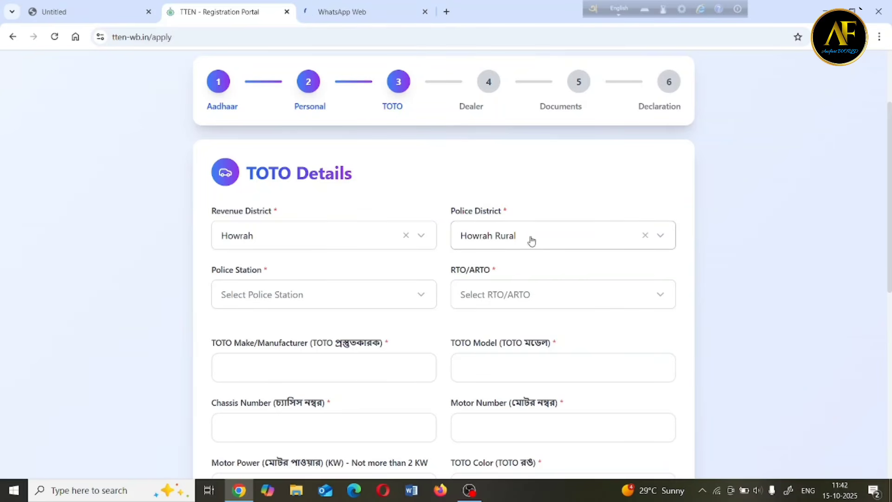
pyautogui.click(517, 237)
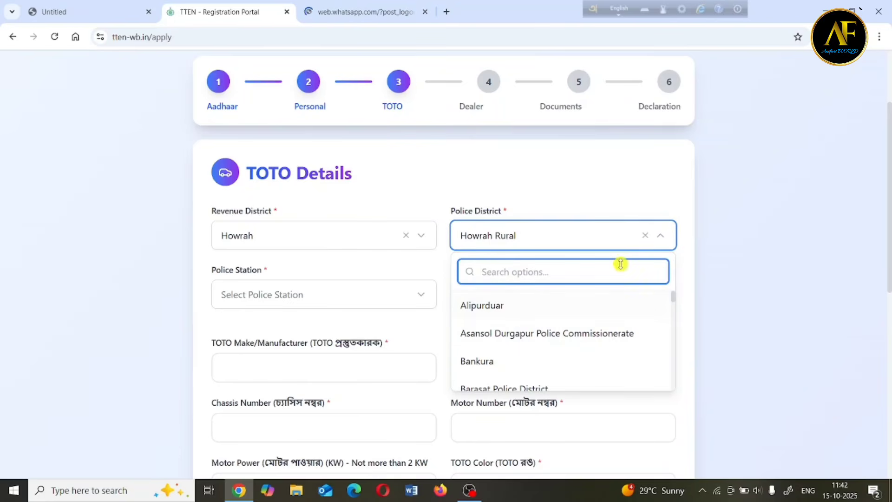
pyautogui.click(679, 260)
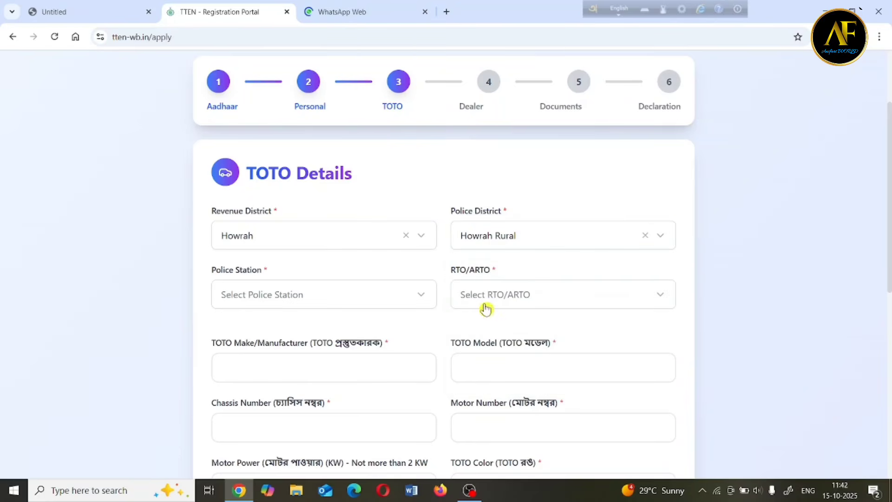
pyautogui.click(310, 302)
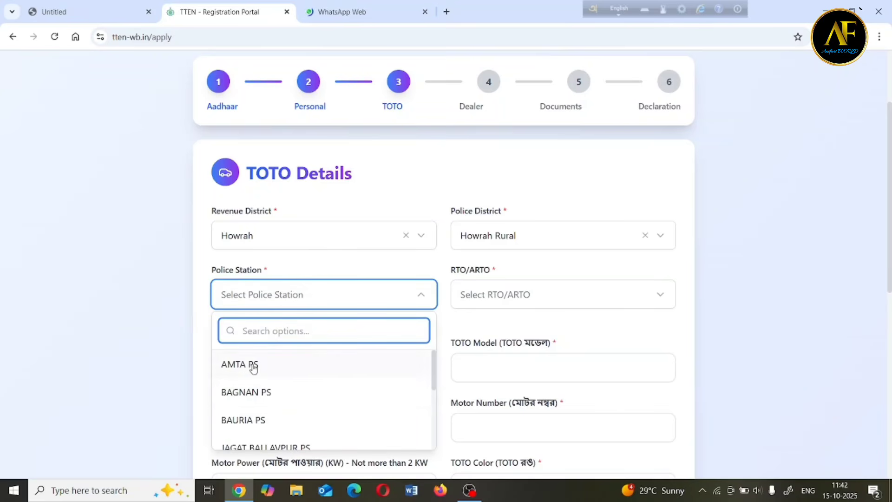
pyautogui.click(260, 425)
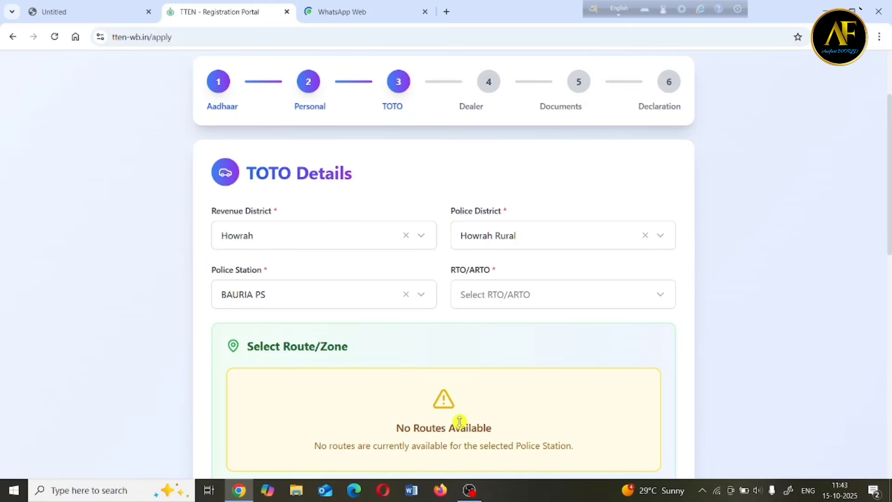
# Select Uluberia ARTO in the RTO/ARTO dropdown.
pyautogui.click(506, 295)
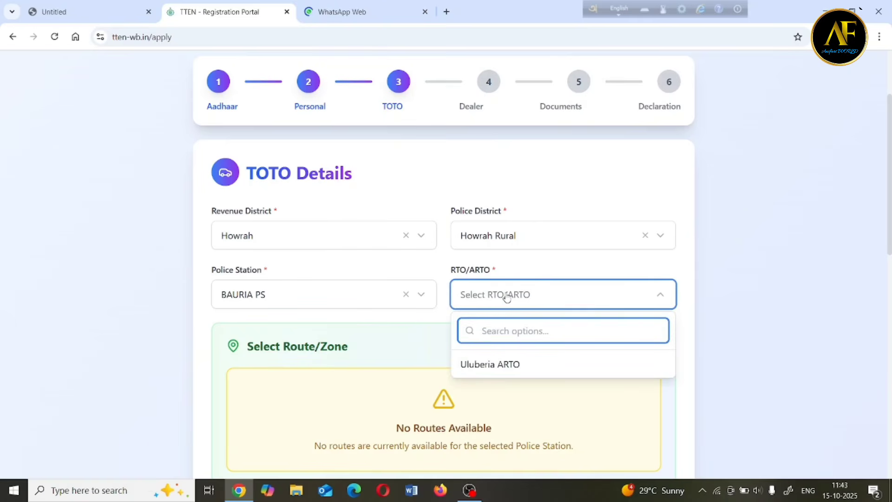
pyautogui.click(496, 372)
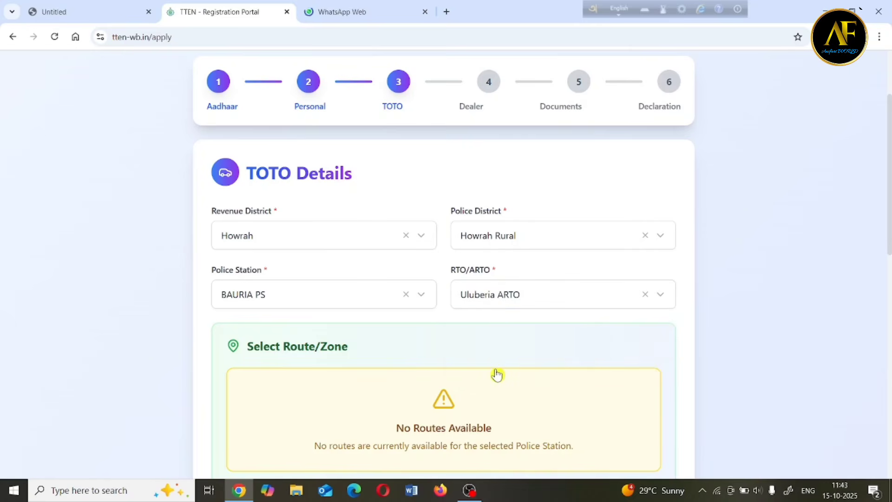
pyautogui.scroll(-10, 302, 107)
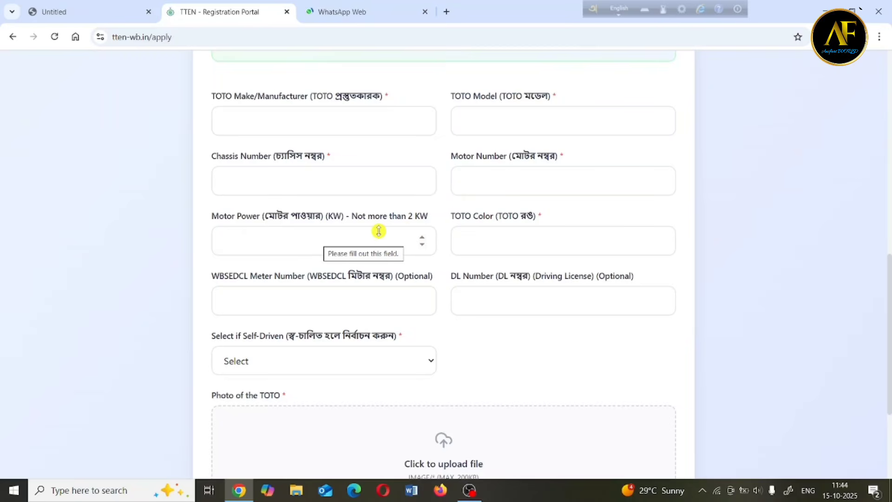
pyautogui.click(350, 243)
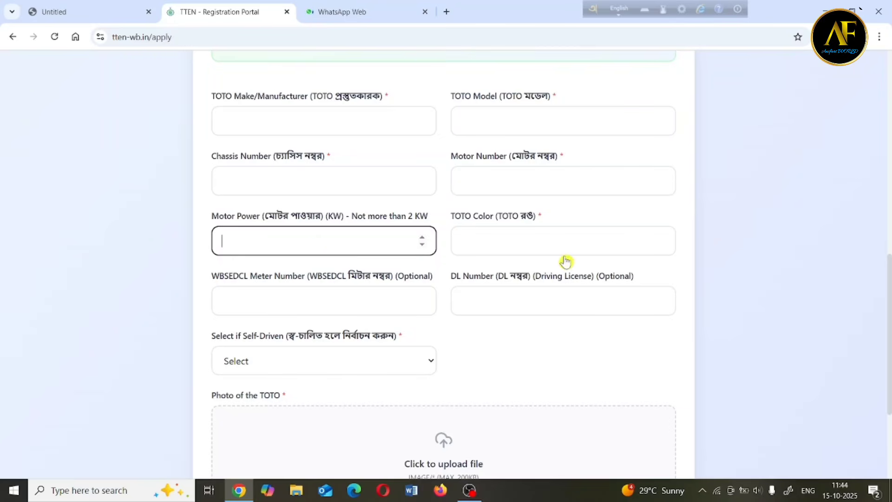
pyautogui.click(513, 237)
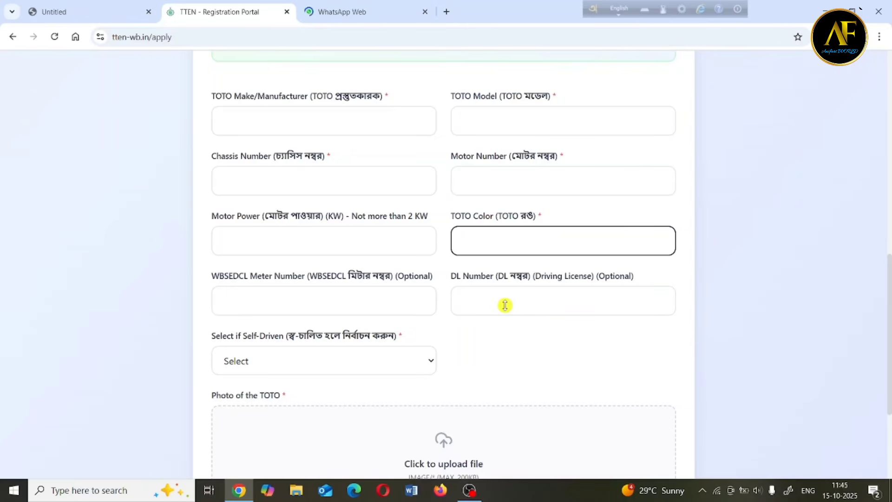
pyautogui.scroll(-2, 505, 306)
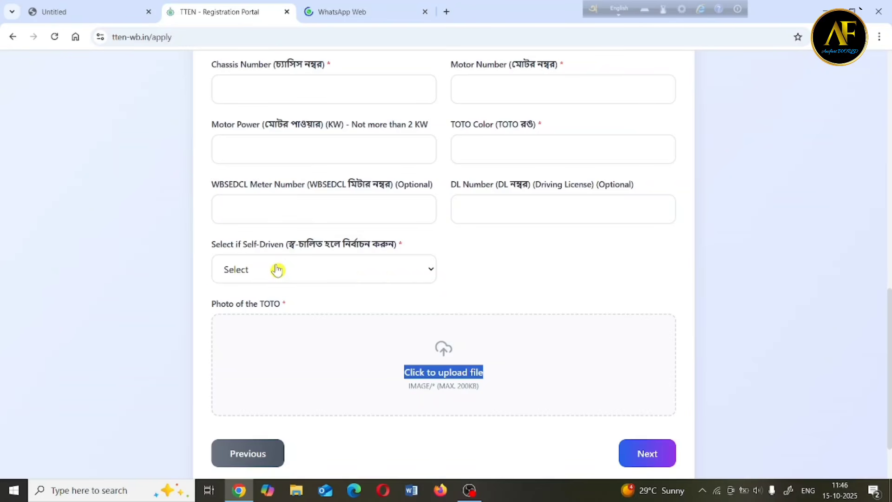
# Set Self-Driven to Yes, then change it to No to show the driver fields.
pyautogui.click(278, 270)
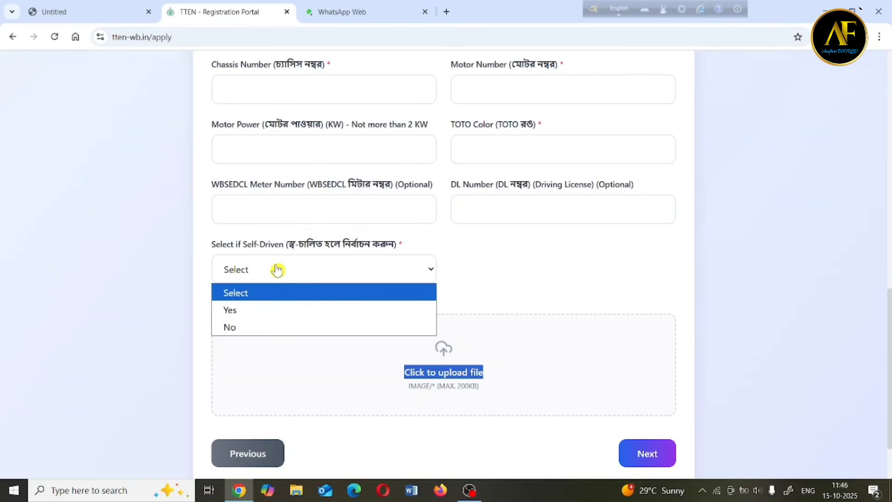
pyautogui.click(251, 310)
pyautogui.click(428, 274)
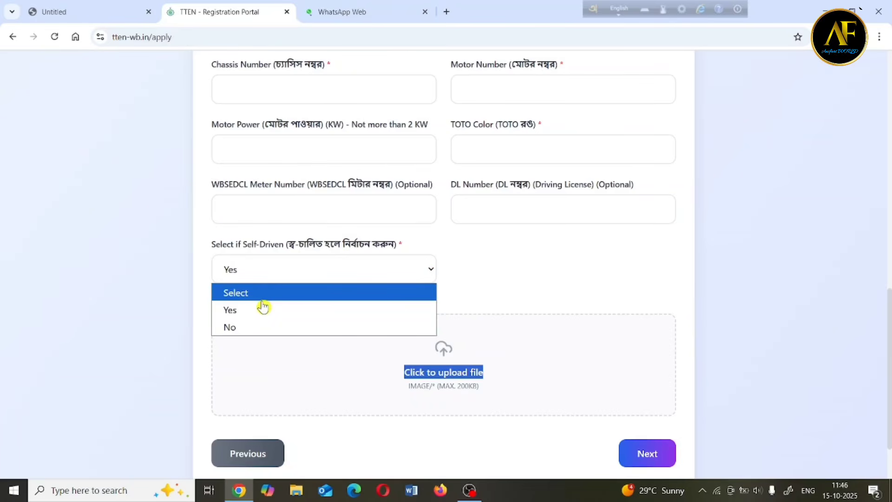
pyautogui.click(245, 327)
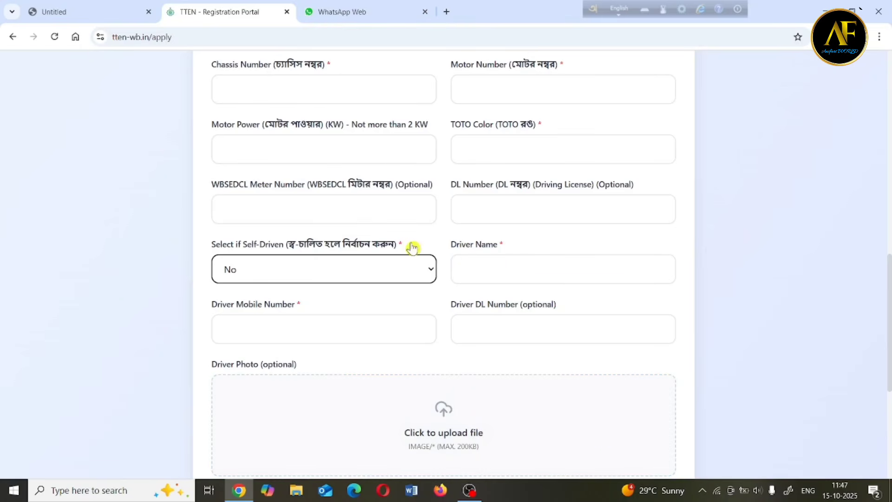
# Toggle Self-Driven between Yes and No and move down to the Photo of the TOTO upload box.
pyautogui.click(428, 273)
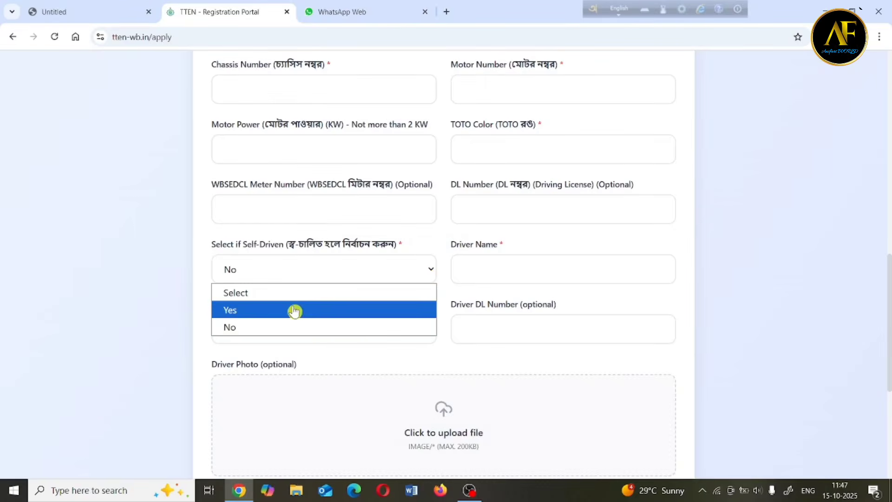
pyautogui.click(274, 309)
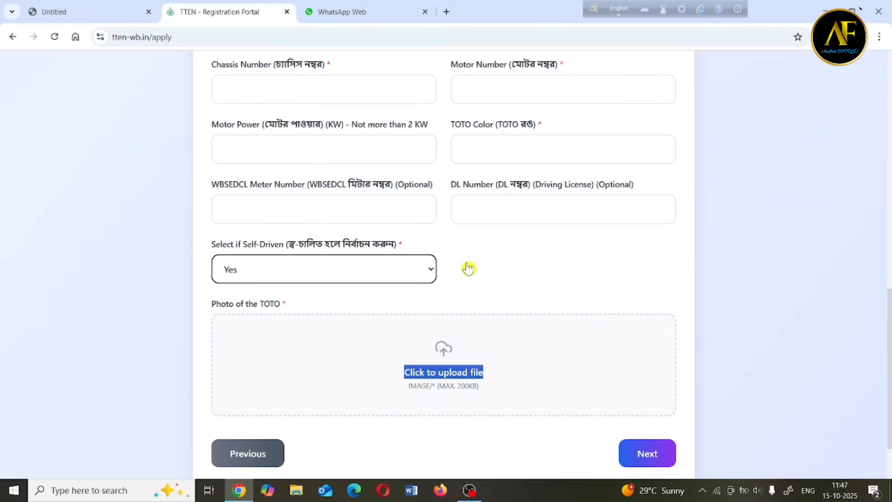
pyautogui.click(435, 270)
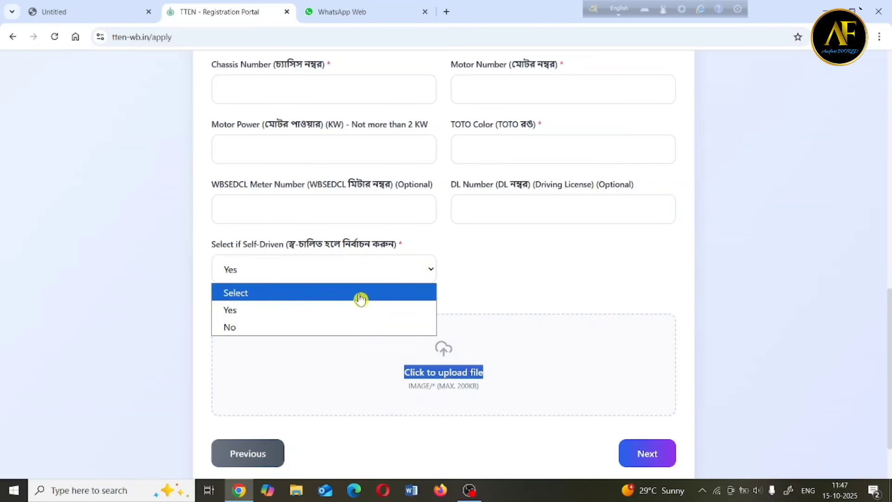
pyautogui.click(305, 327)
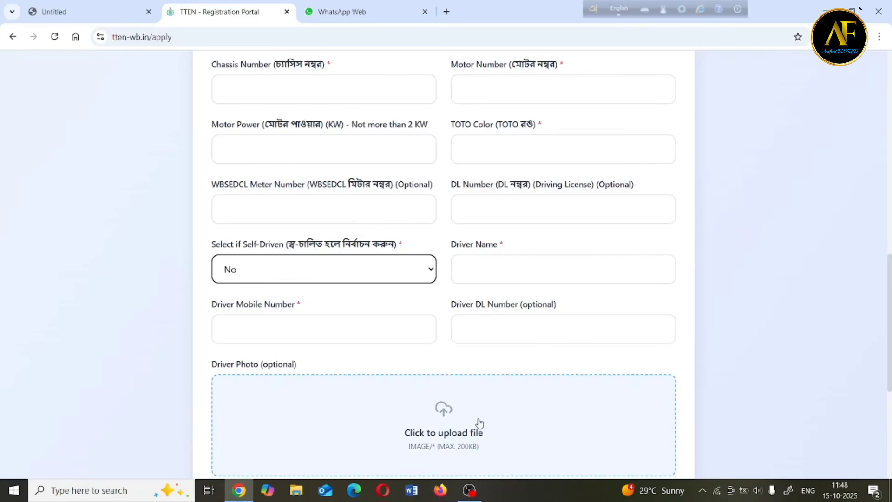
pyautogui.scroll(-5, 666, 447)
pyautogui.tripleClick(441, 337)
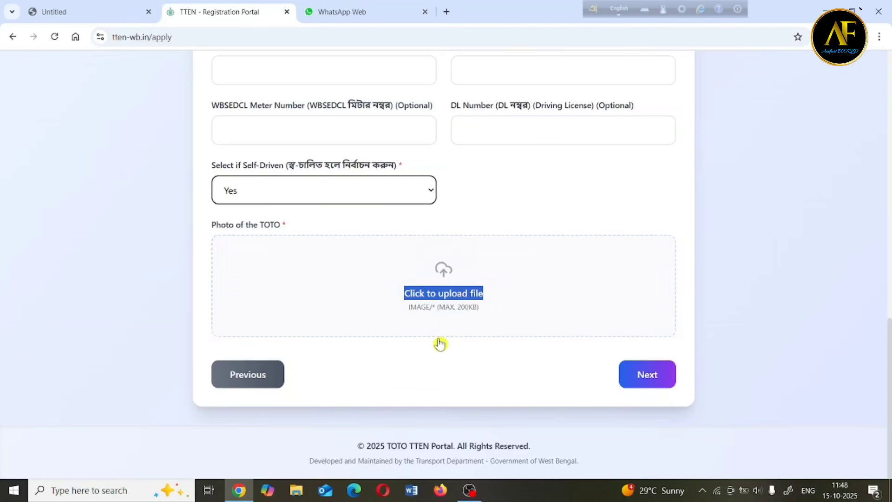
# Attach the jpg image as the Photo of the TOTO, then continue to Dealer Details.
pyautogui.click(445, 298)
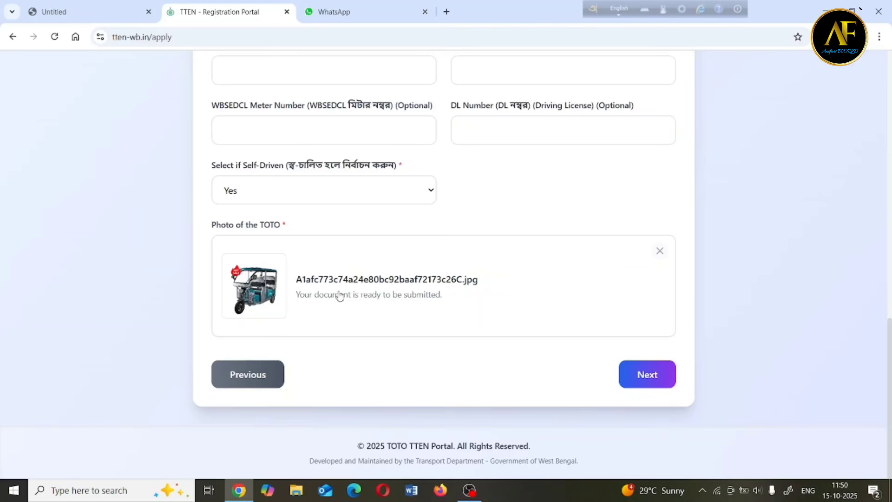
pyautogui.click(661, 376)
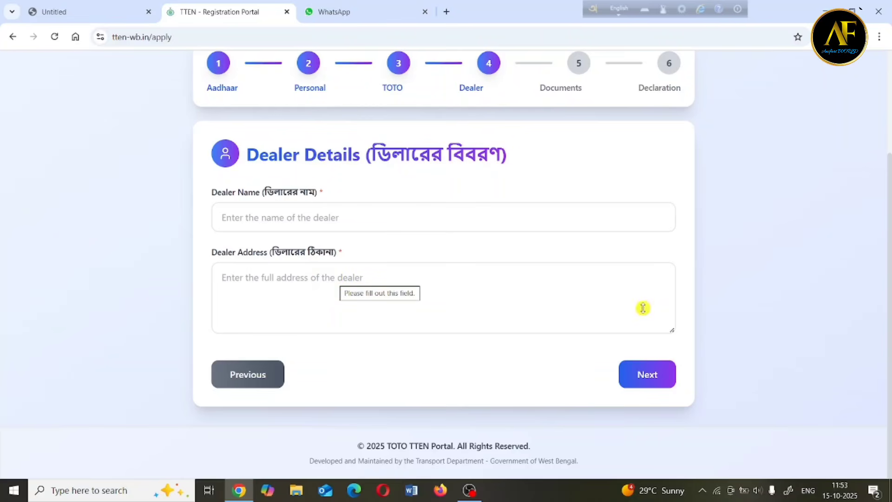
# Continue past the Dealer Details page to step 5, Reference Document Details.
pyautogui.click(656, 377)
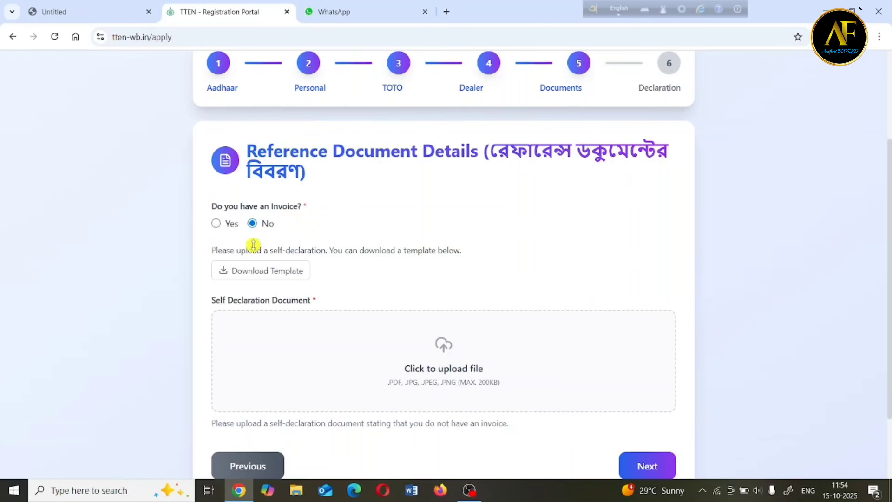
pyautogui.click(217, 225)
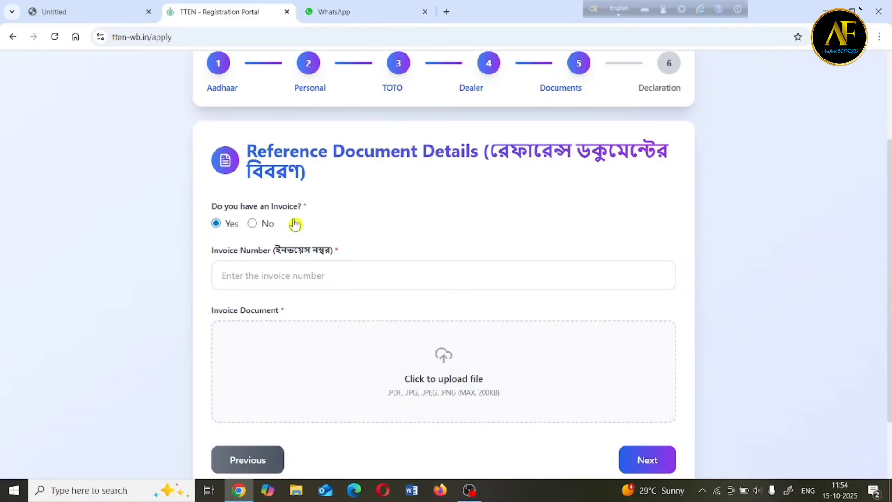
pyautogui.click(252, 224)
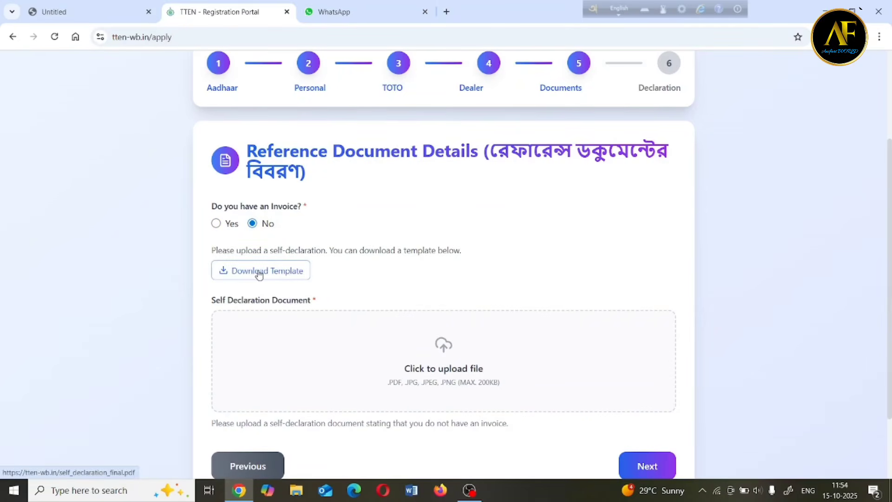
# Download the self_declaration_final.pdf template from the self-declaration note.
pyautogui.click(287, 277)
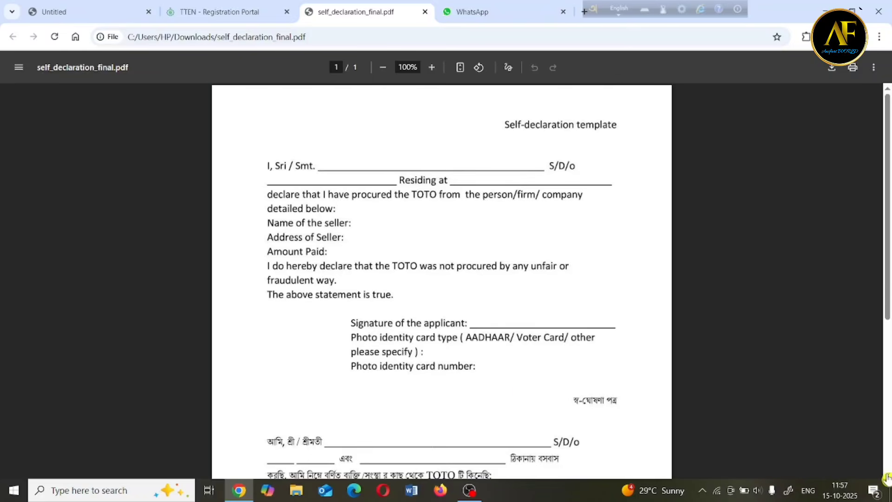
# Read through the blank self-declaration PDF, then go back to the TTEN - Registration Portal tab.
pyautogui.scroll(-2, 887, 478)
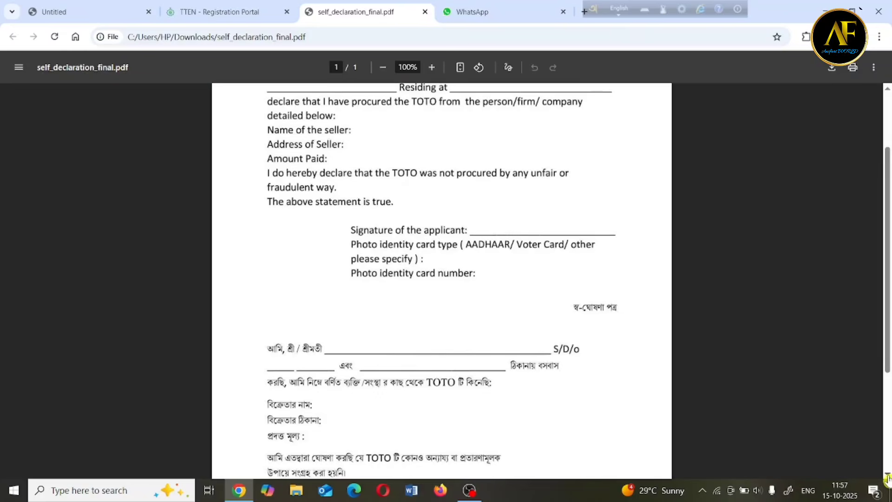
pyautogui.scroll(-2, 888, 478)
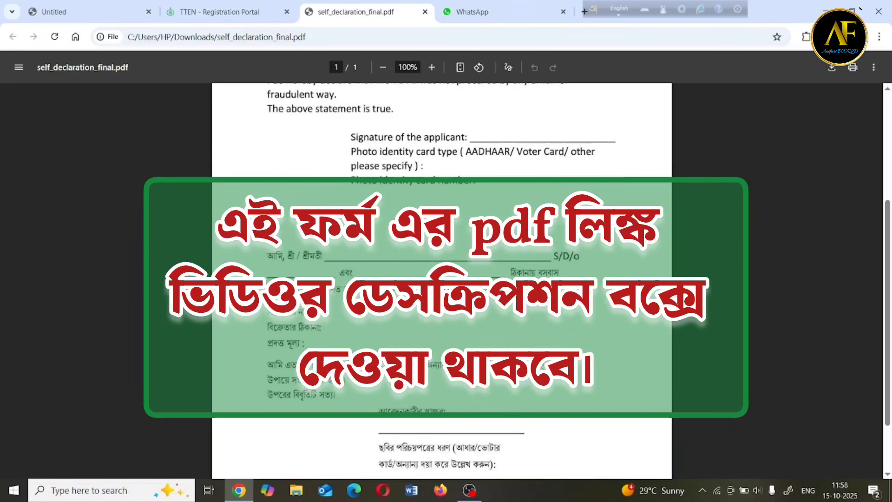
pyautogui.click(196, 12)
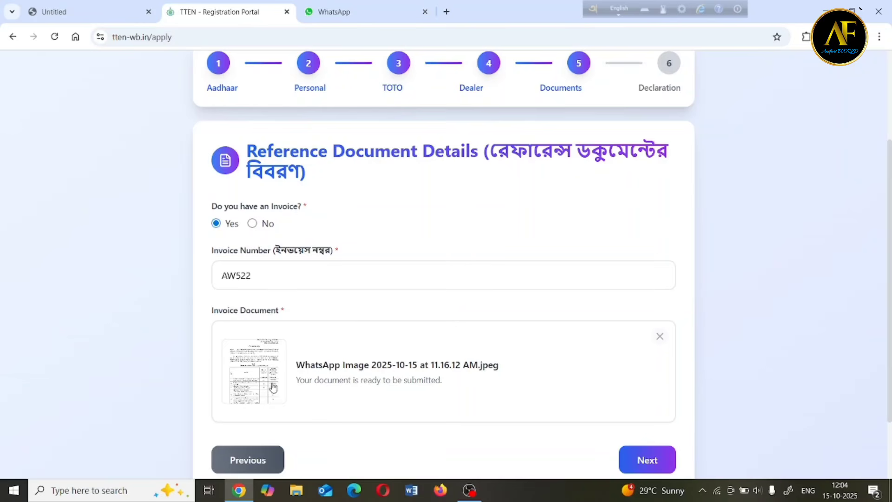
# Save Invoice Yes with the invoice number and image, continuing to Declaration & Consent.
pyautogui.click(648, 461)
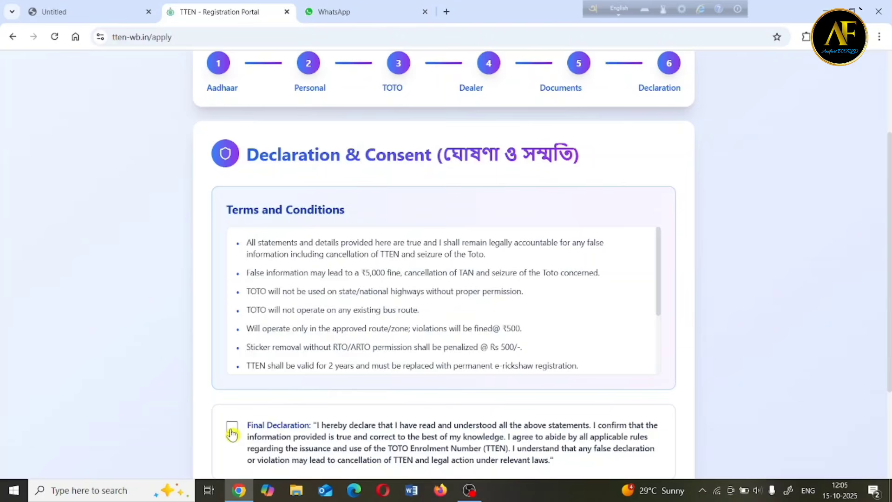
# Tick the Final Declaration checkbox and scroll down to Submit Application.
pyautogui.click(232, 427)
pyautogui.scroll(-2, 232, 434)
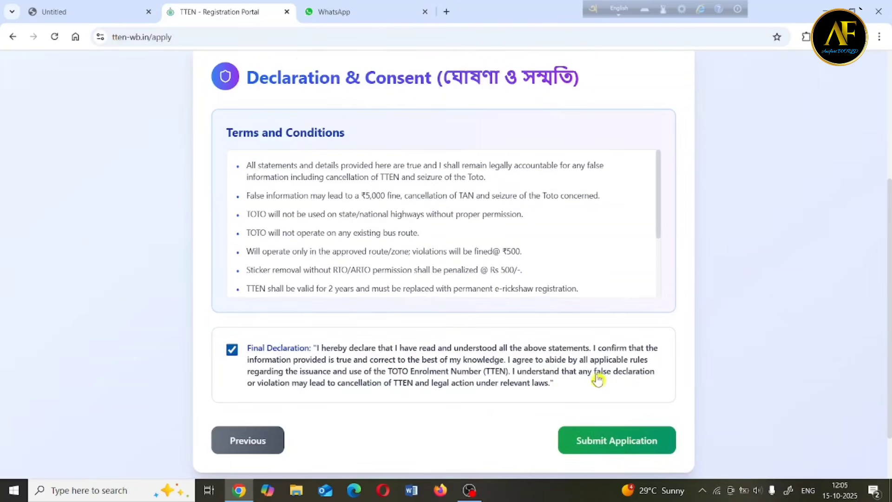
# Submit the TOTO application and confirm, landing on My Applications with Payment Pending.
pyautogui.click(619, 447)
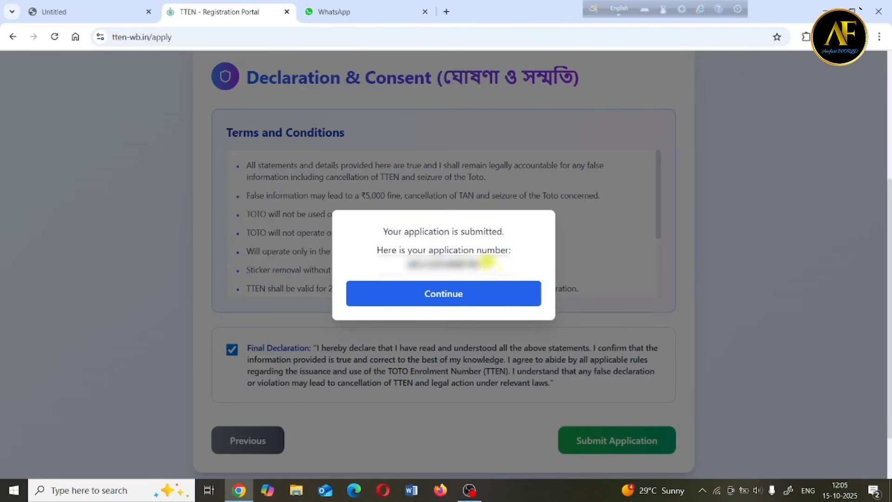
pyautogui.click(455, 298)
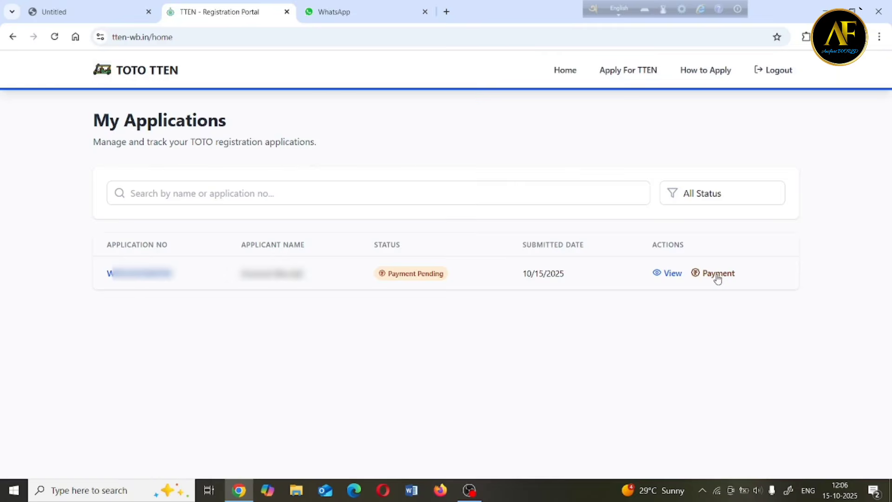
pyautogui.click(718, 276)
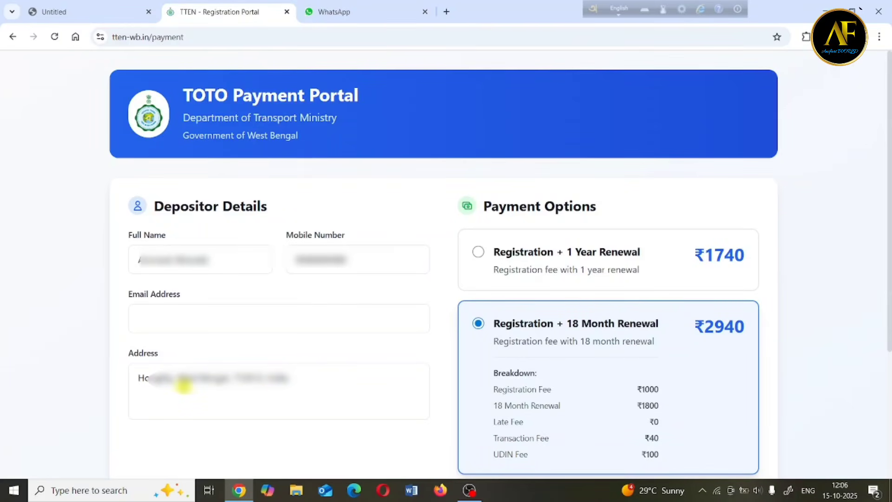
pyautogui.click(232, 321)
pyautogui.click(62, 345)
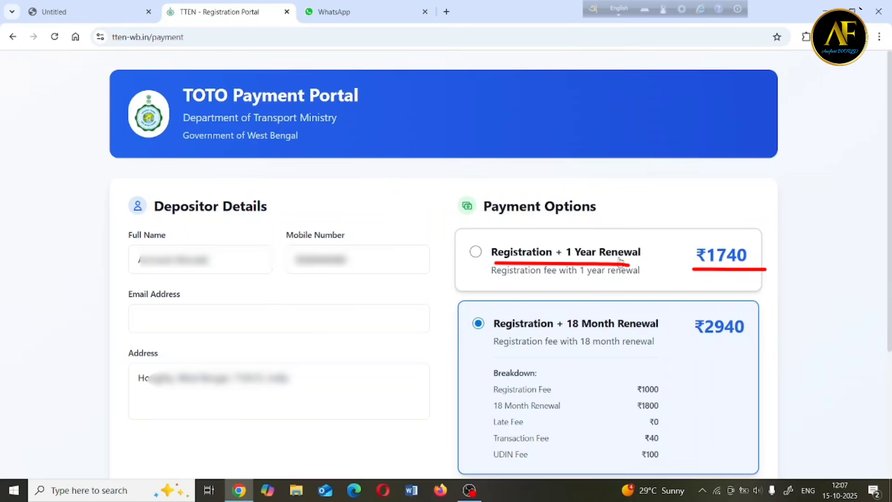
pyautogui.click(480, 254)
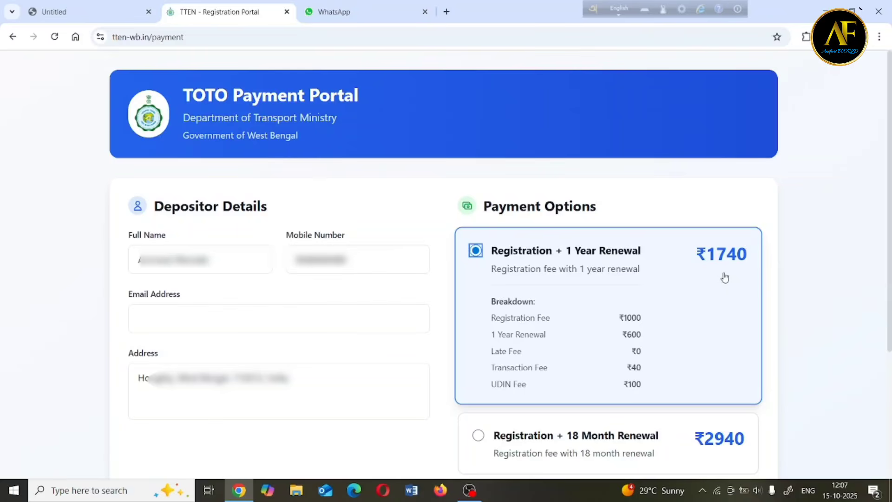
pyautogui.moveTo(679, 273); pyautogui.dragTo(773, 273)
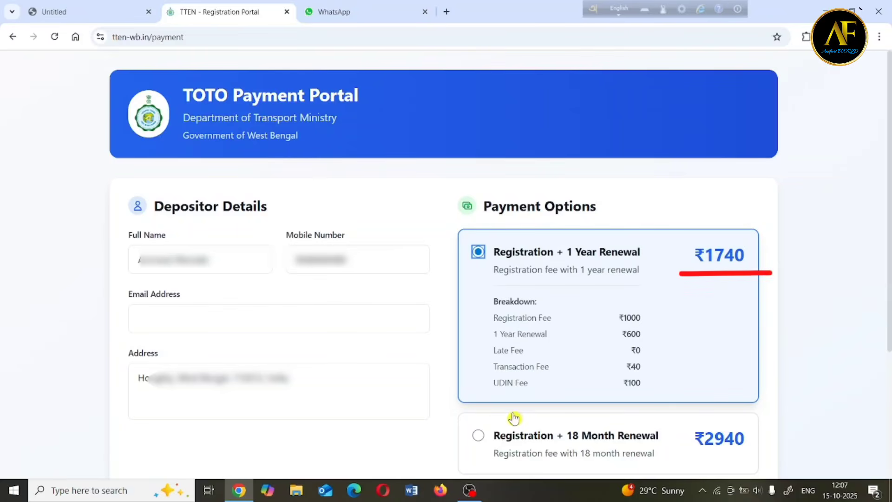
pyautogui.click(474, 437)
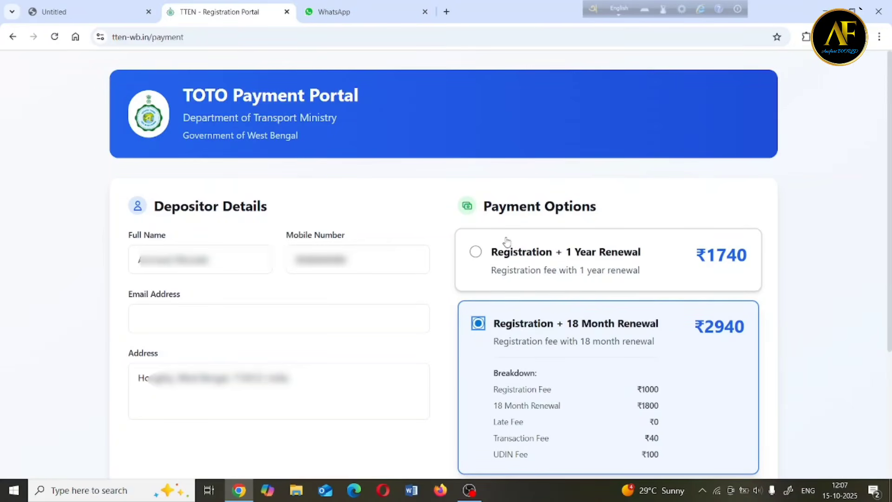
# Review the payment details and confirm the ₹2940 payment with Pay Now.
pyautogui.scroll(-3, 497, 247)
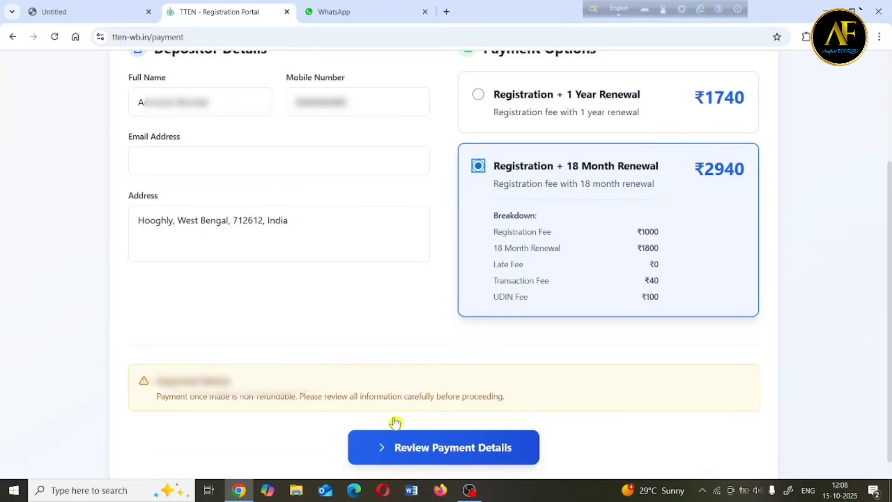
pyautogui.click(439, 458)
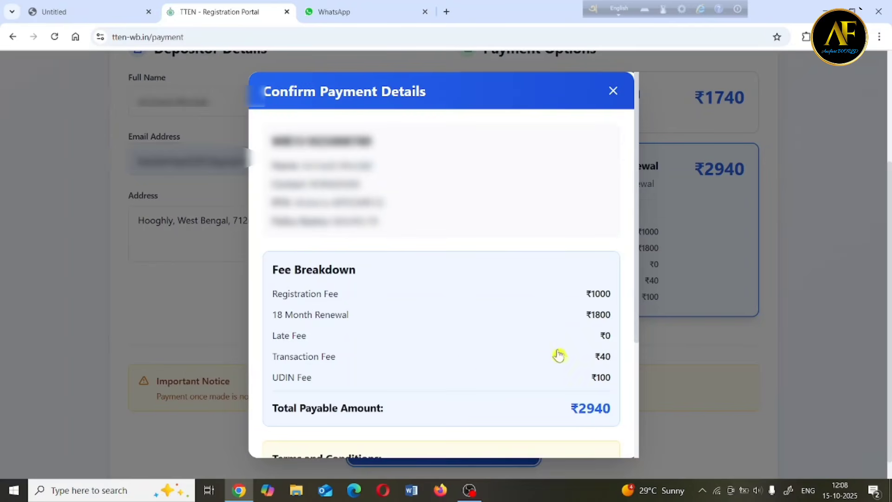
pyautogui.scroll(-3, 560, 354)
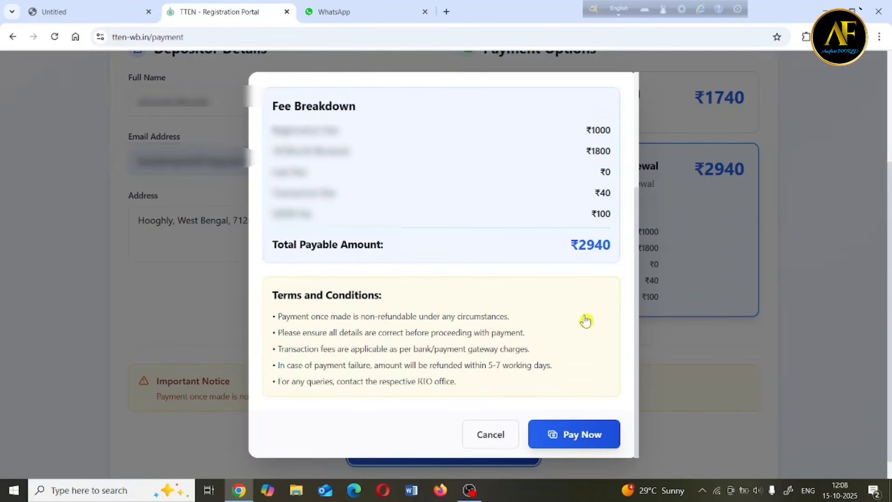
pyautogui.click(586, 437)
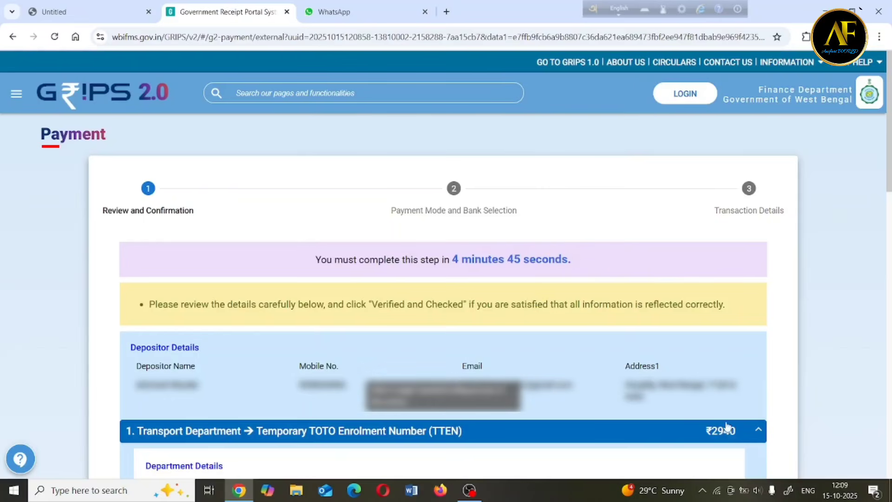
# Tick 'Verified and checked' on the GRIPS ₹2940 review and proceed with NEXT.
pyautogui.scroll(-15, 415, 148)
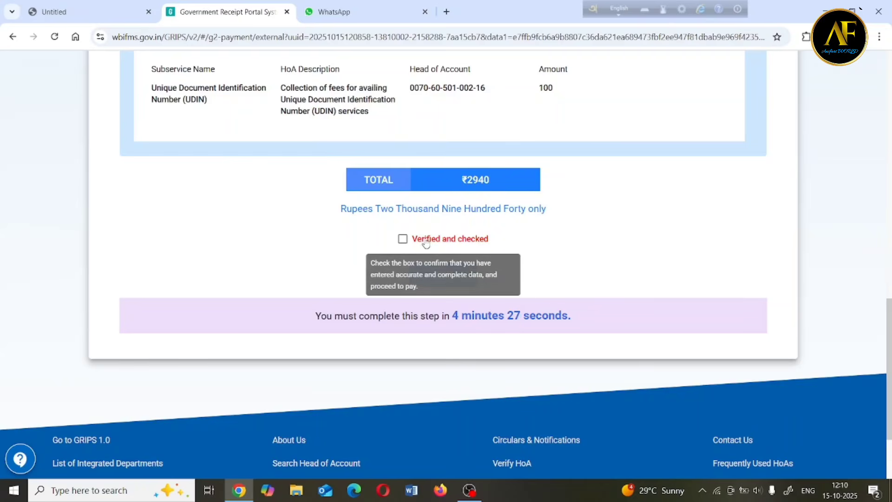
pyautogui.click(403, 240)
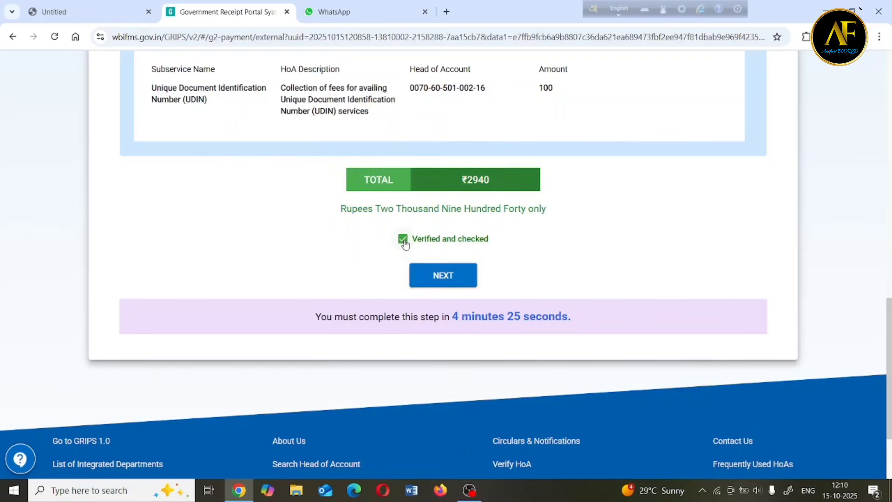
pyautogui.click(458, 281)
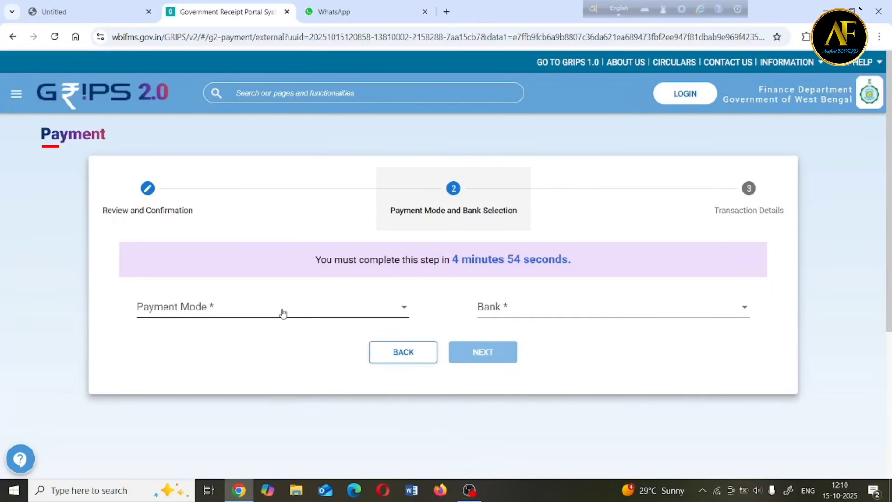
# Choose SBI Epay as payment mode and Payment Gateway/Bank as pay-through, then submit.
pyautogui.click(283, 314)
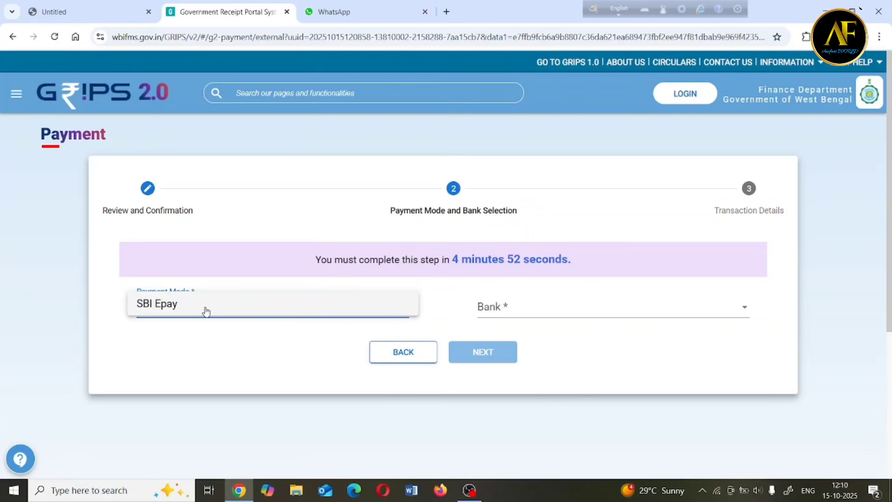
pyautogui.click(170, 307)
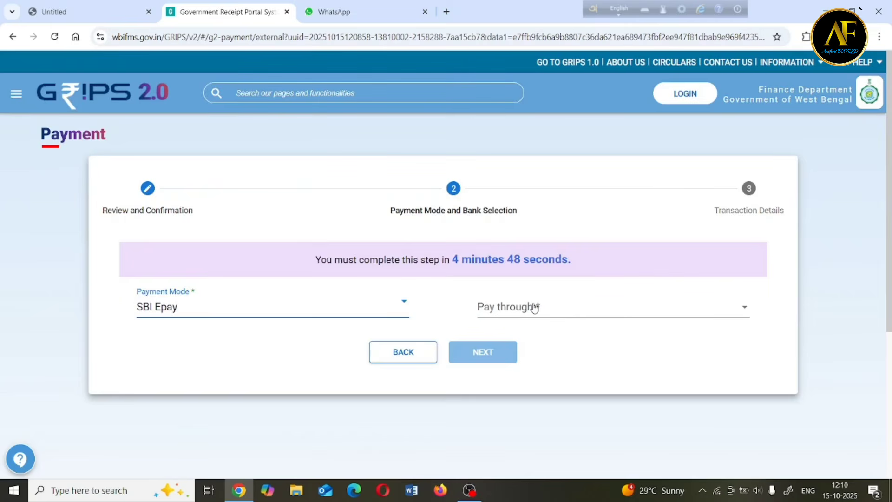
pyautogui.click(580, 312)
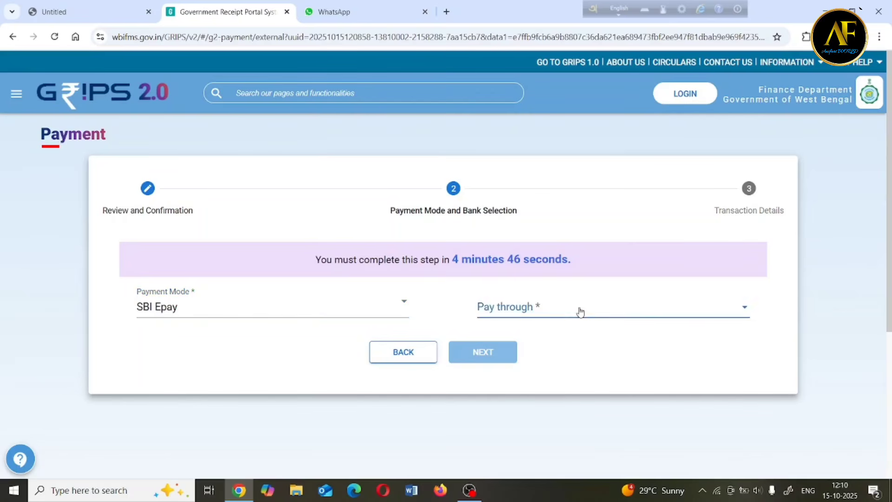
pyautogui.click(546, 305)
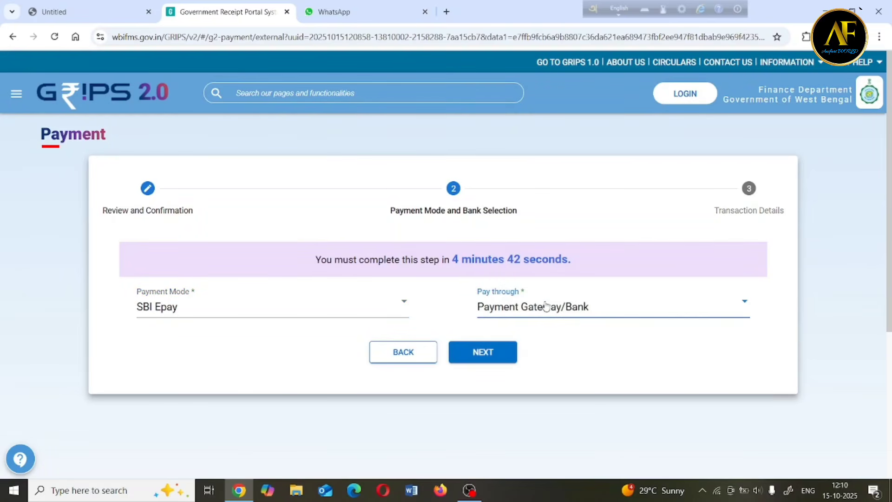
pyautogui.click(502, 356)
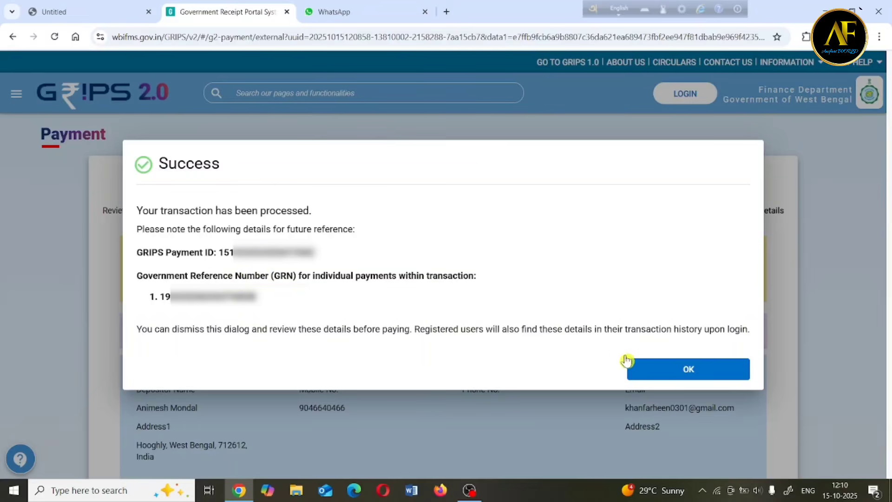
# Dismiss the GRIPS success notice and proceed to SBI ePay to pay ₹2940.
pyautogui.click(688, 370)
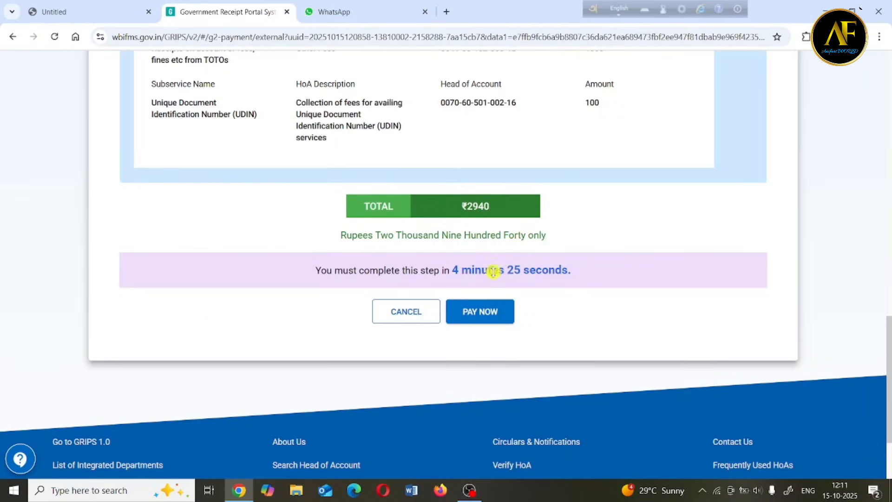
pyautogui.click(498, 317)
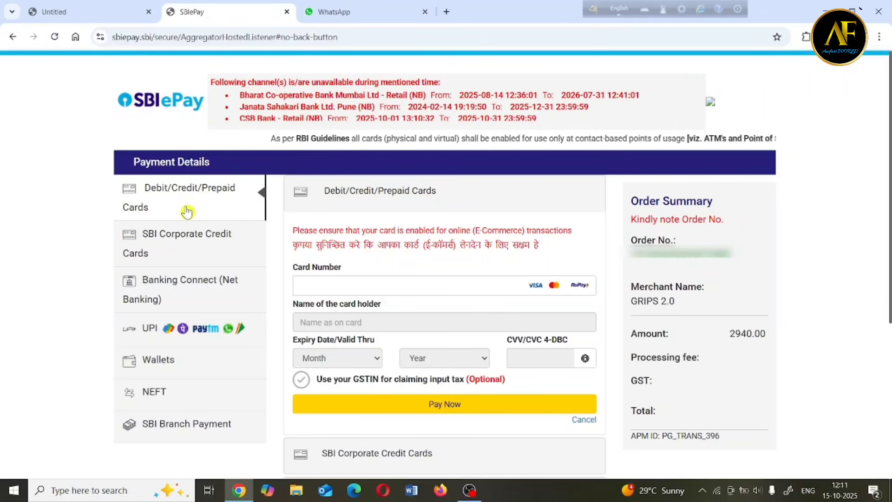
# Choose UPI as the SBI ePay payment method to show the UPI ID and QR options.
pyautogui.click(175, 335)
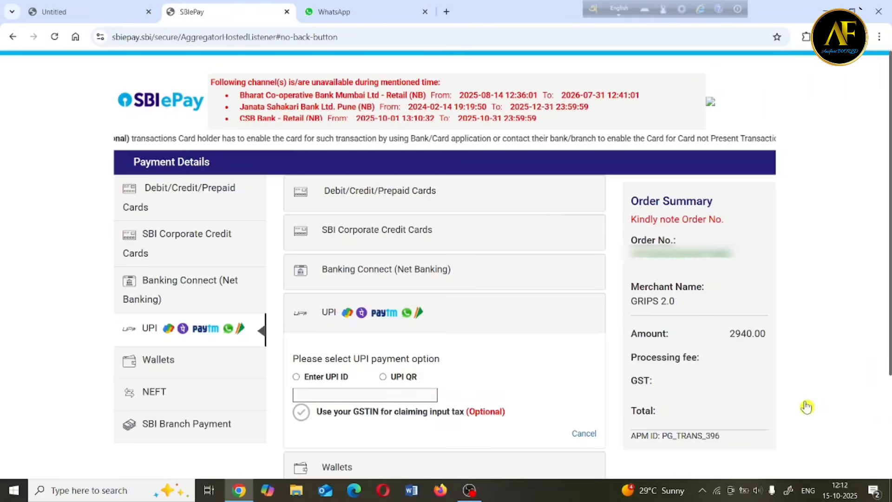
pyautogui.scroll(-1, 874, 415)
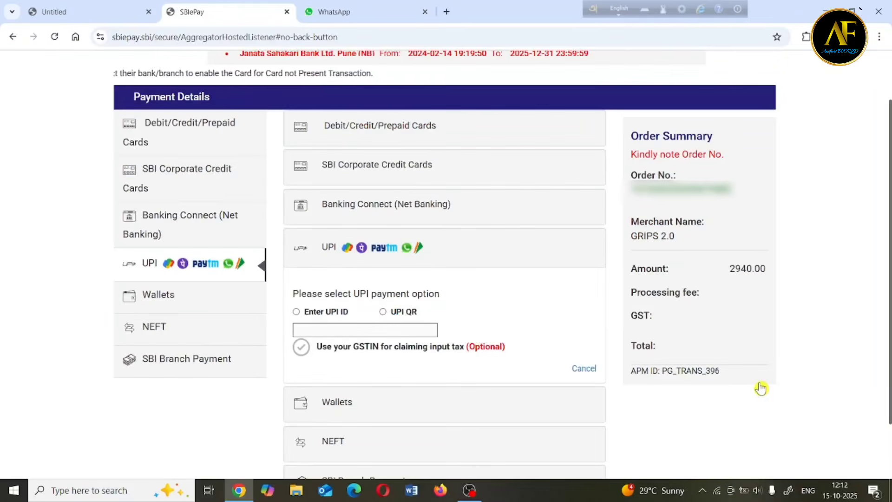